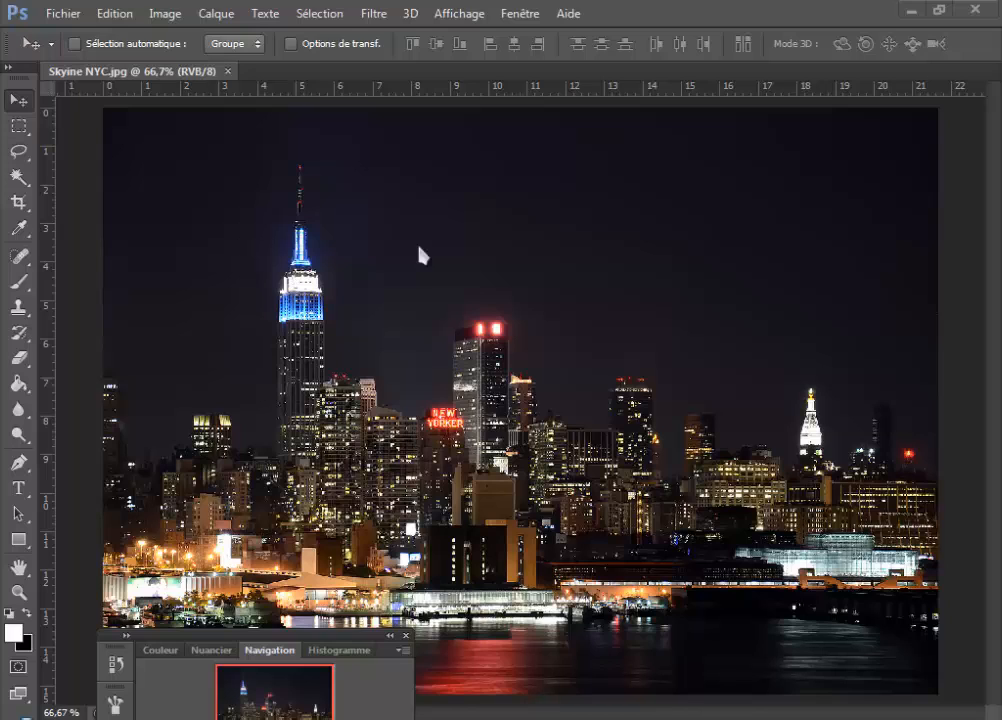
Create a new 1000 x 1000 pixel document at 150 pixels/centimetre, in 8-bit RGB with a white background
click(66, 13)
click(62, 34)
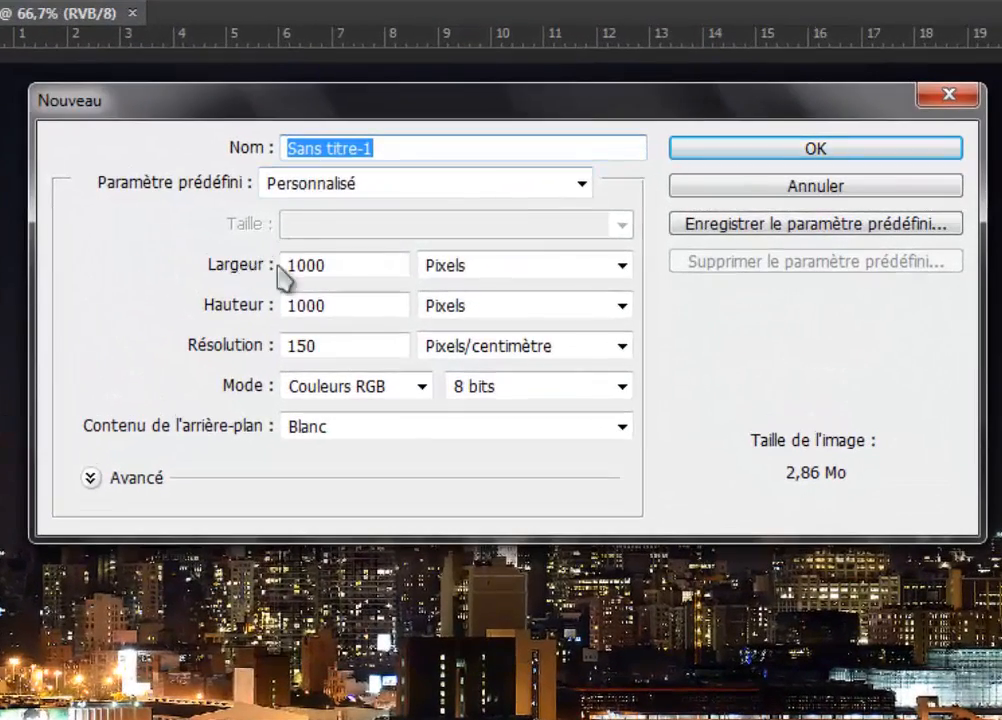
drag(403, 263, 302, 263)
click(362, 265)
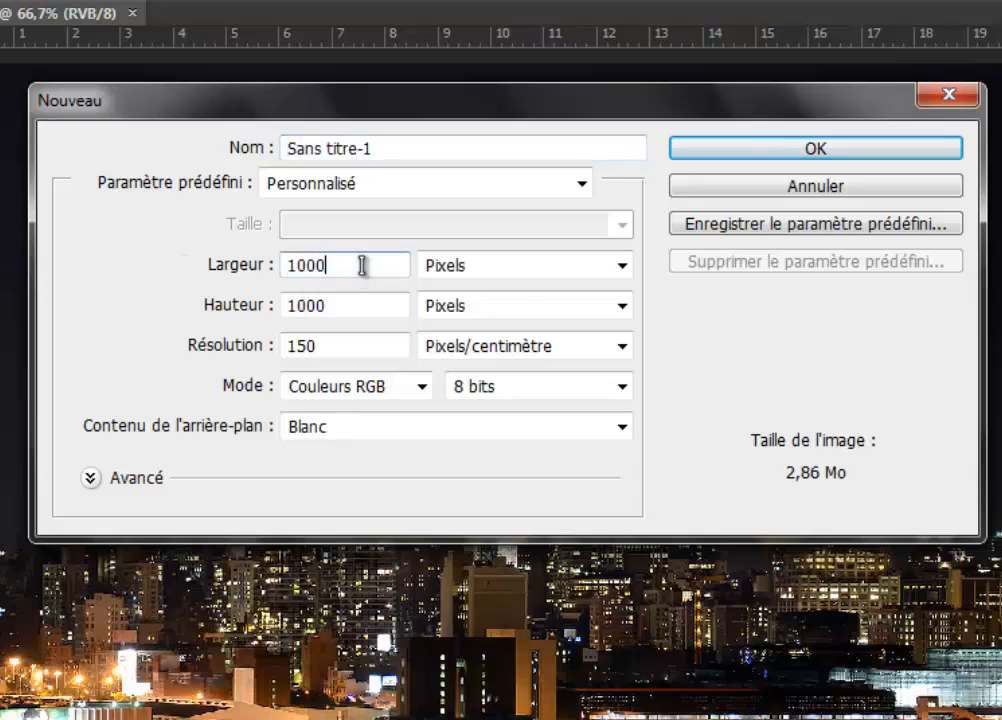
click(516, 270)
click(517, 272)
click(517, 274)
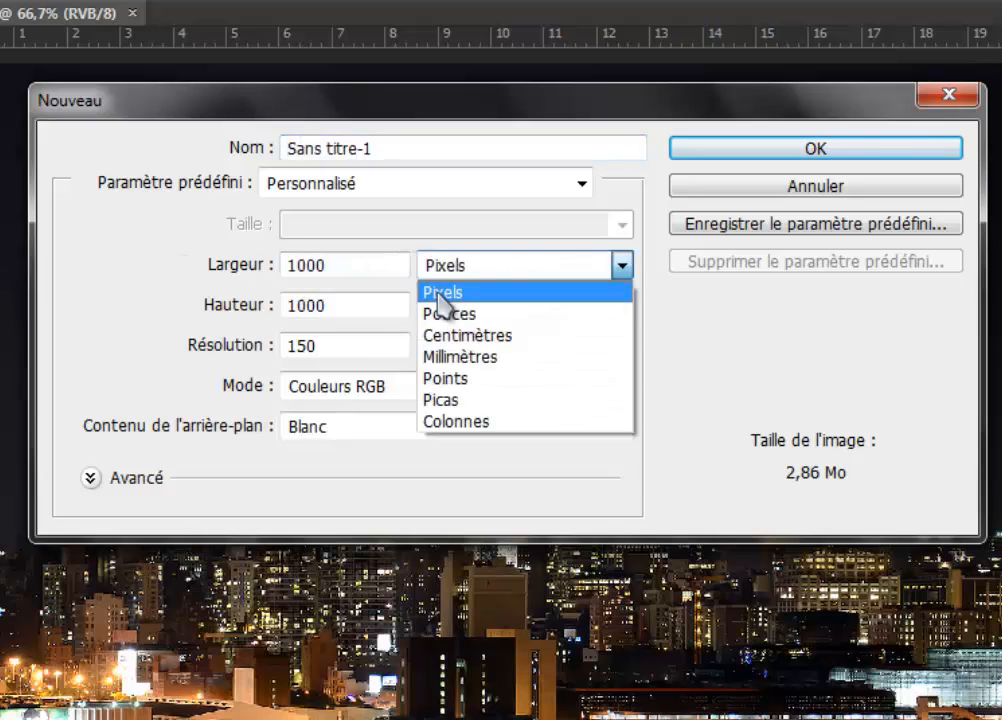
click(445, 294)
click(336, 300)
drag(330, 305, 282, 304)
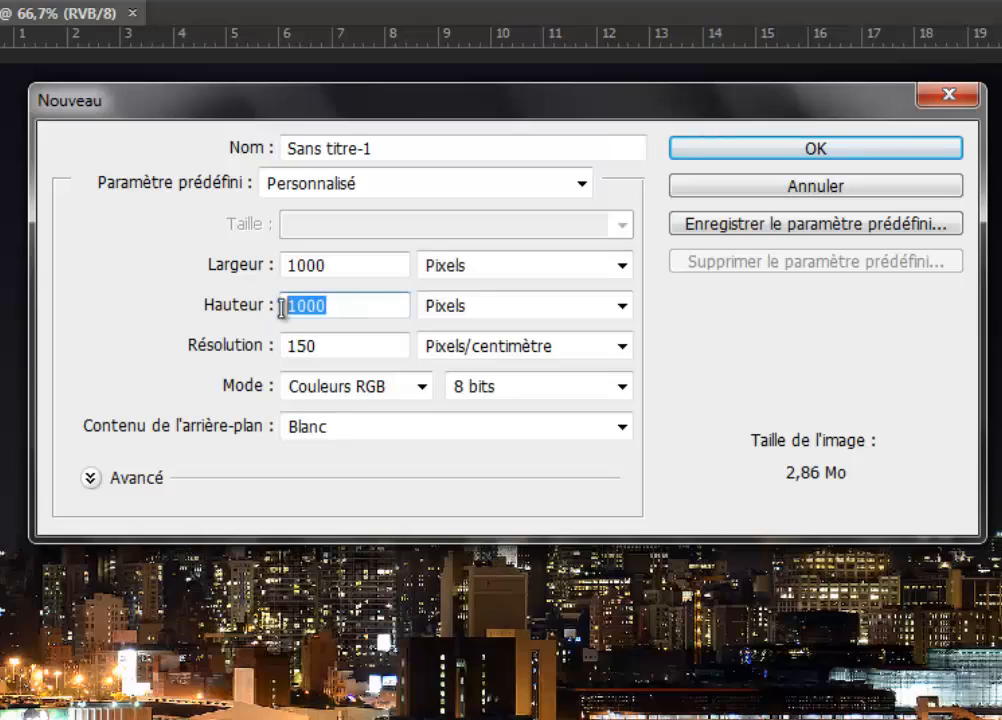
click(286, 304)
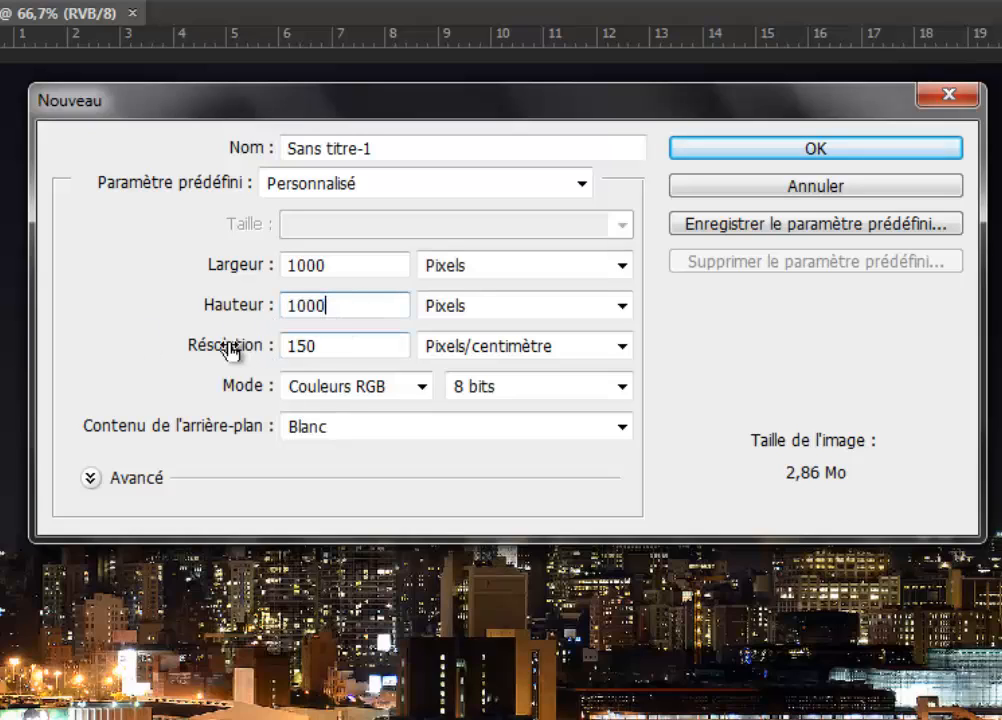
click(351, 342)
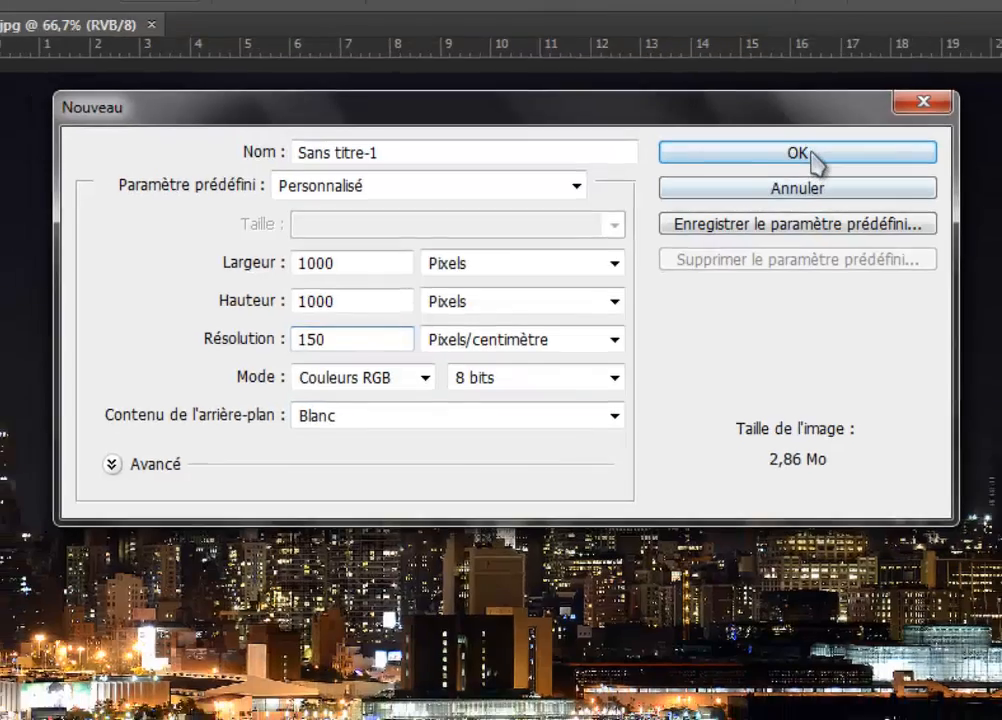
click(812, 160)
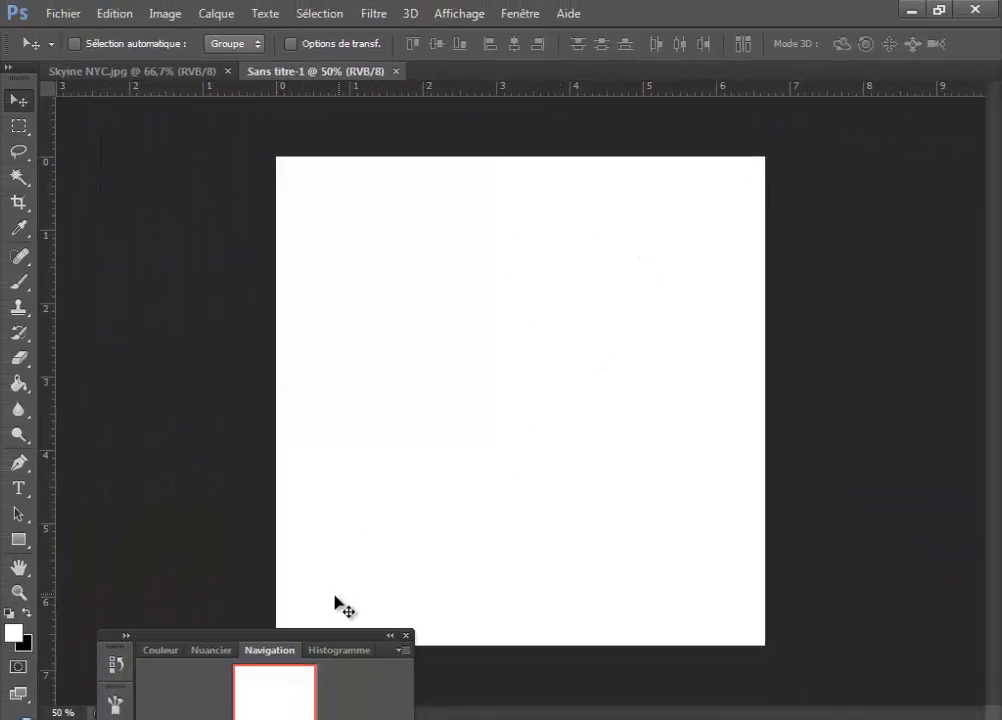
Fill the white canvas with black using the Paint Bucket, after swapping the foreground and background colours
drag(329, 645, 620, 212)
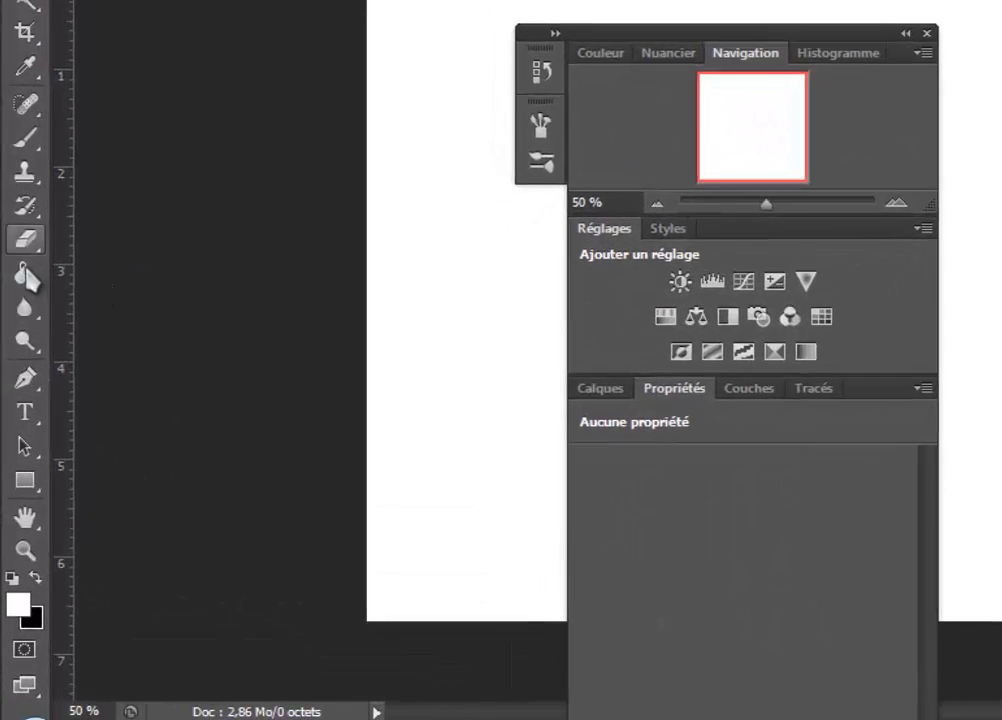
click(21, 387)
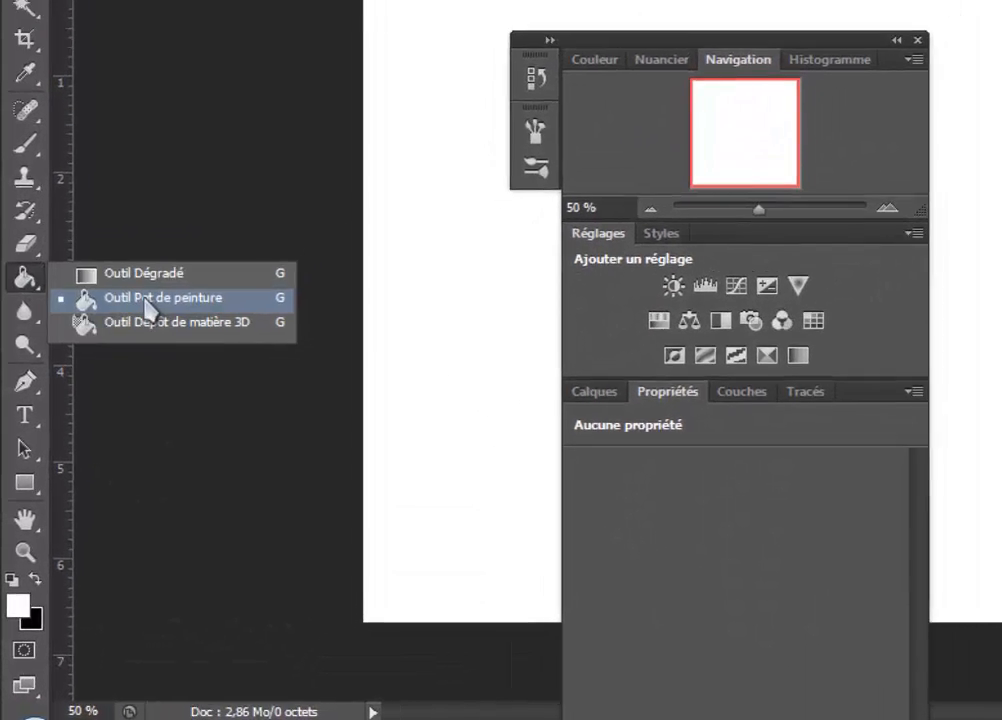
click(140, 276)
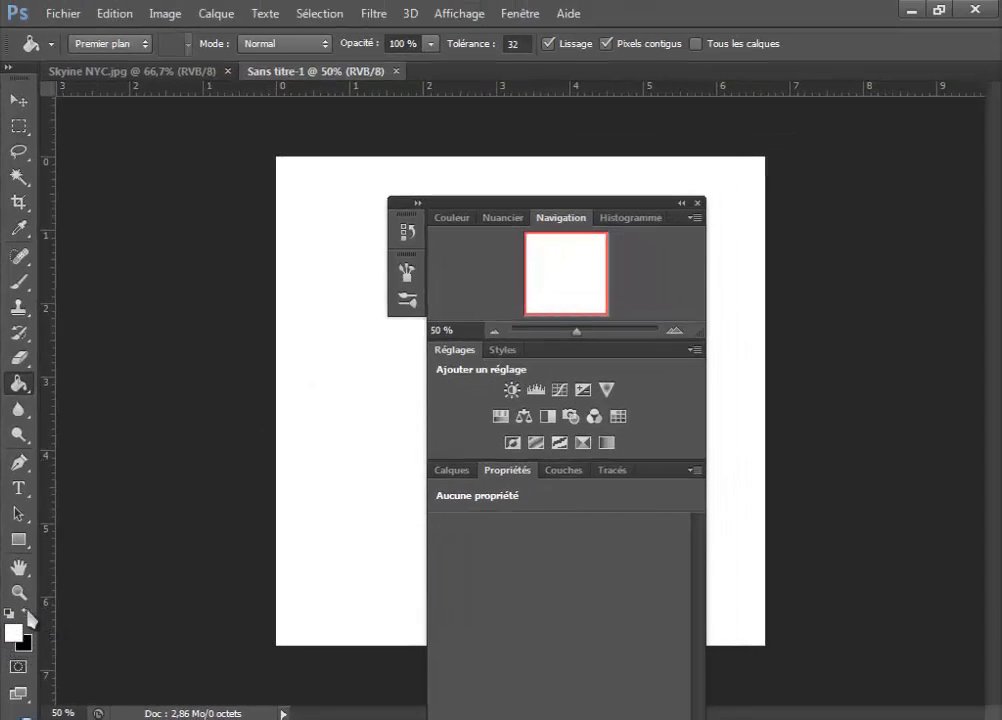
click(27, 613)
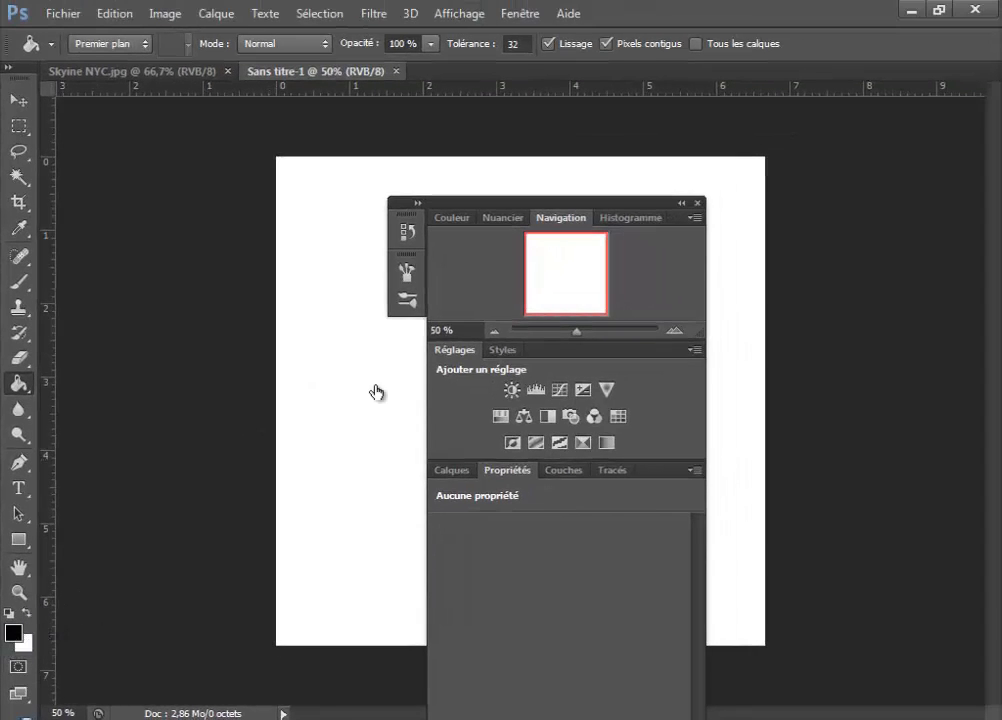
click(500, 320)
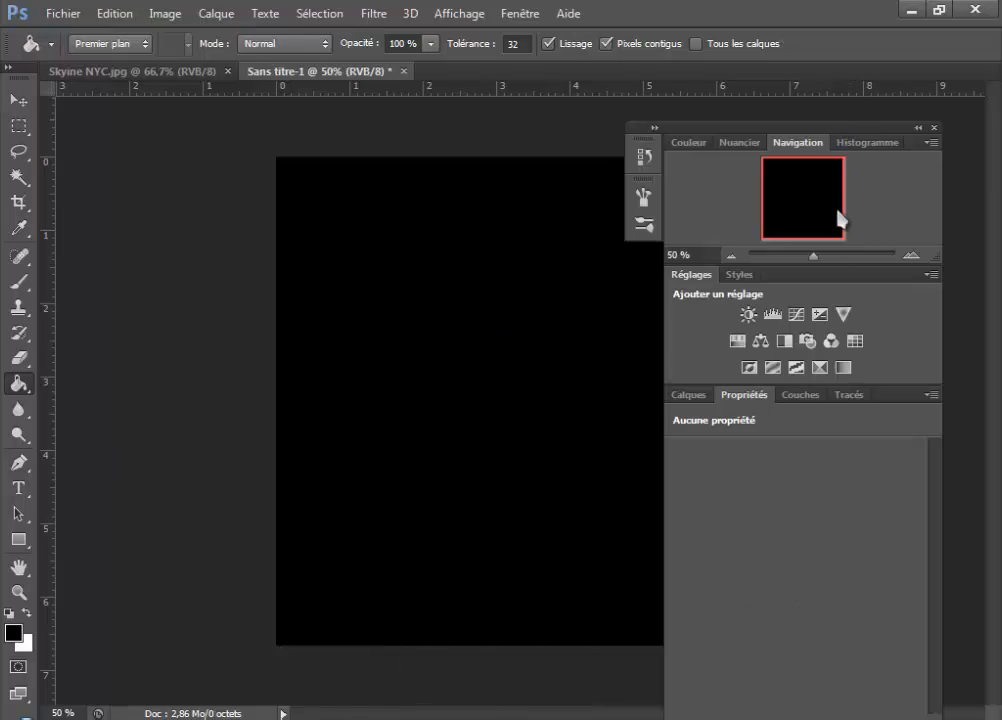
Show the document's layers and add a new empty layer above the black background
drag(845, 145, 628, 385)
click(602, 413)
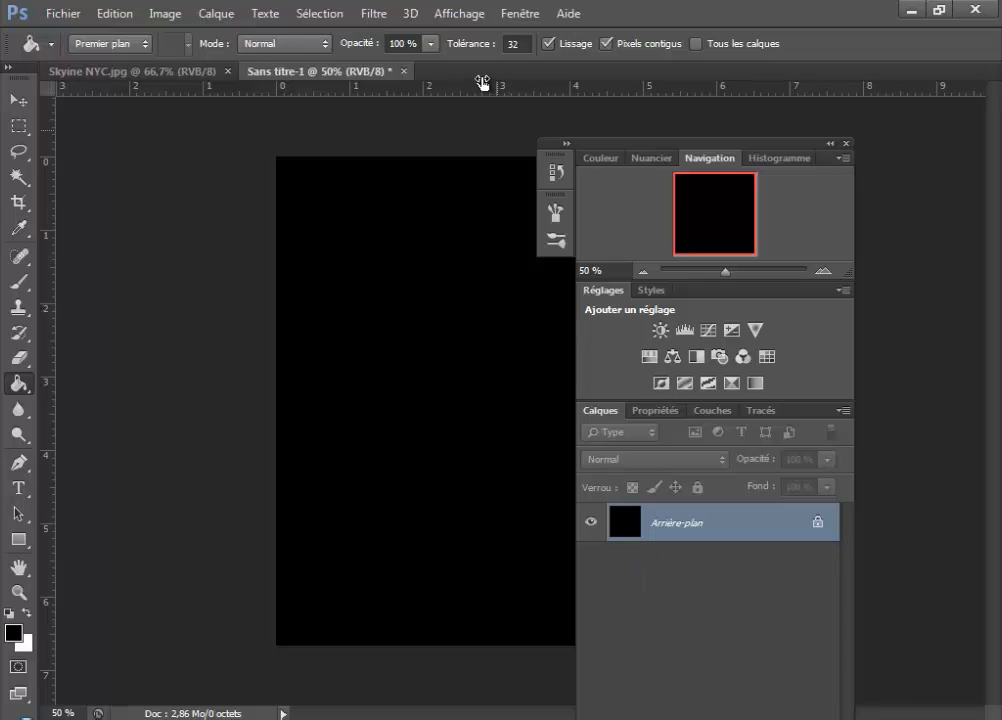
click(515, 15)
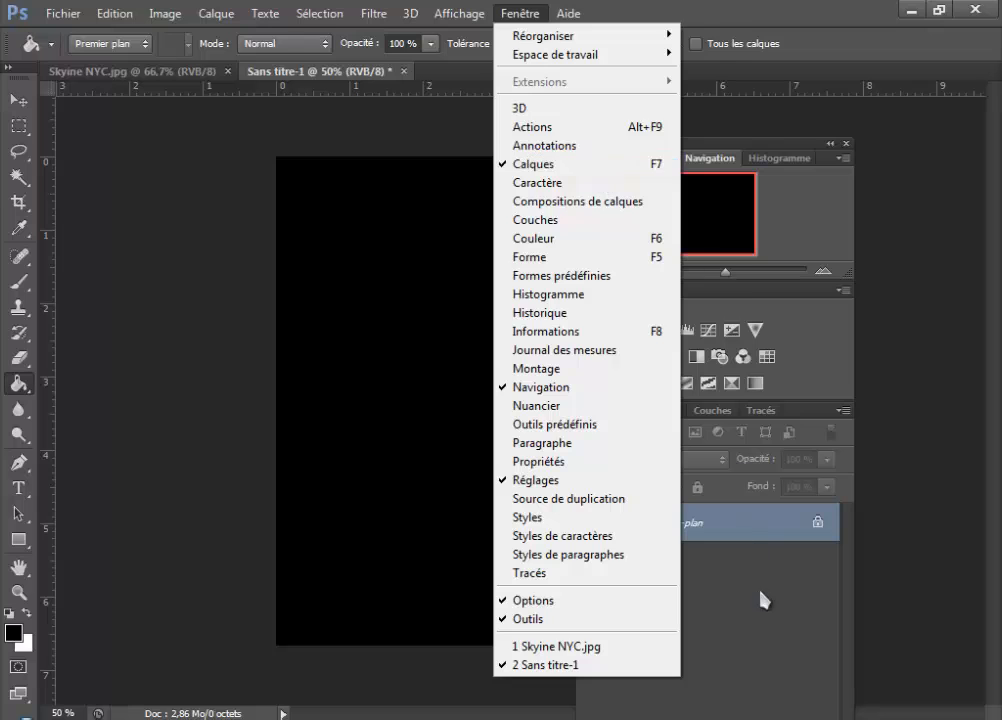
click(690, 517)
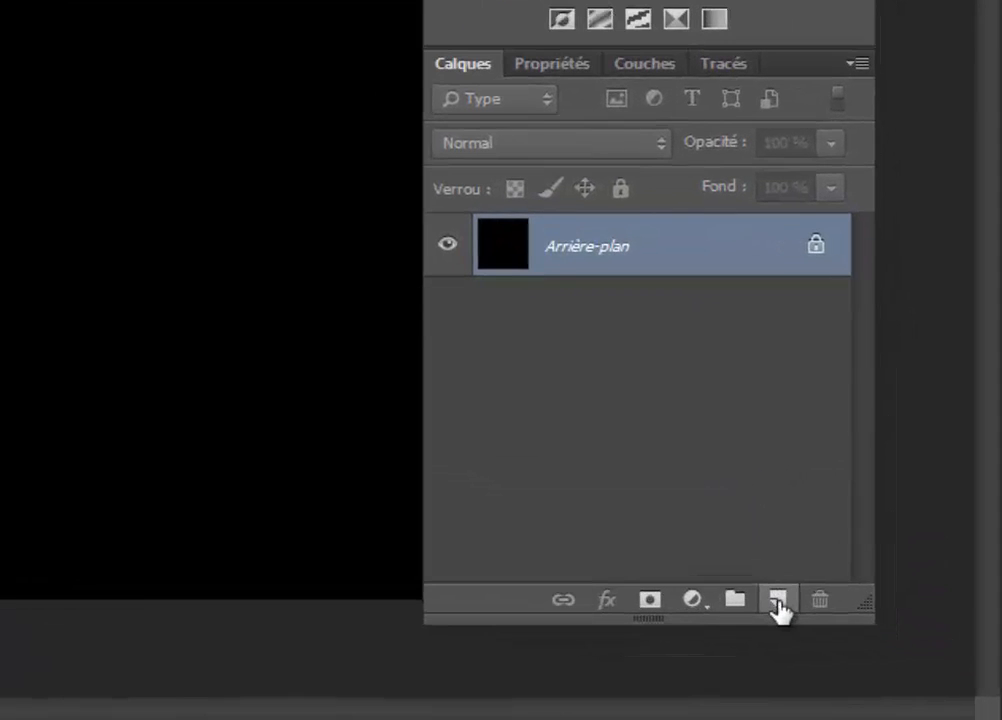
click(794, 719)
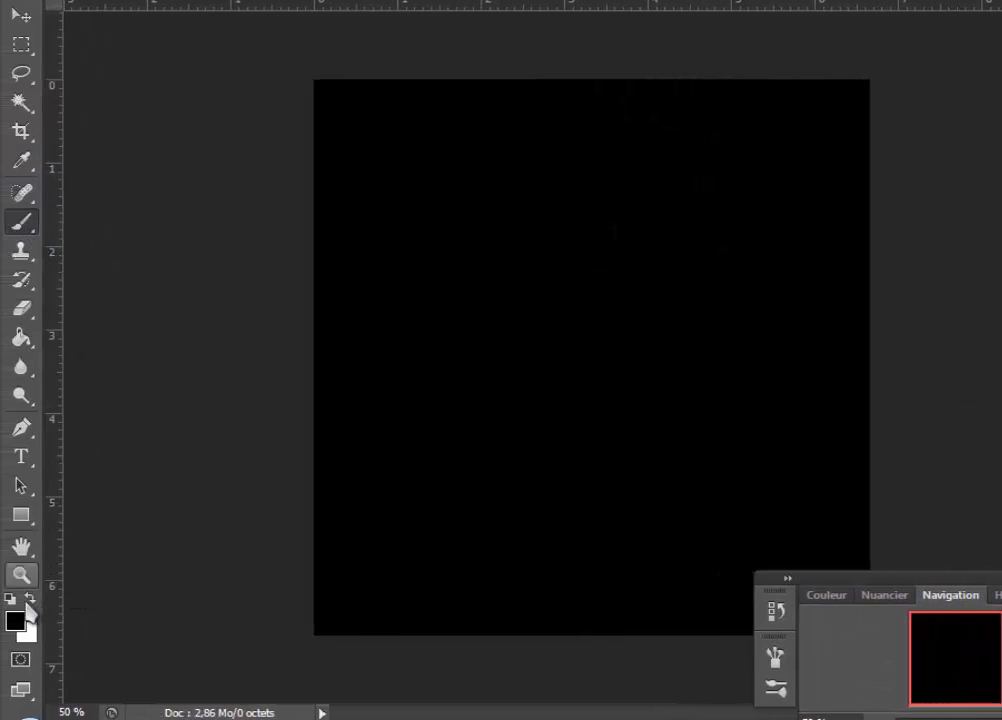
Paint a single white dot near the canvas centre with a soft 215 px brush at 0 % hardness
click(29, 599)
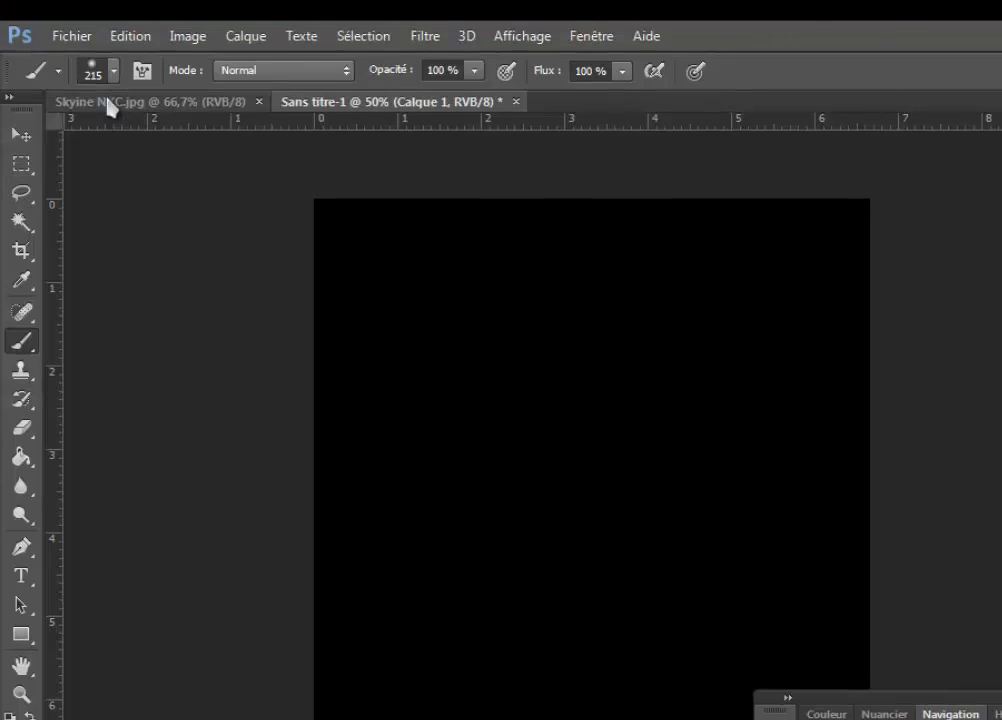
click(115, 71)
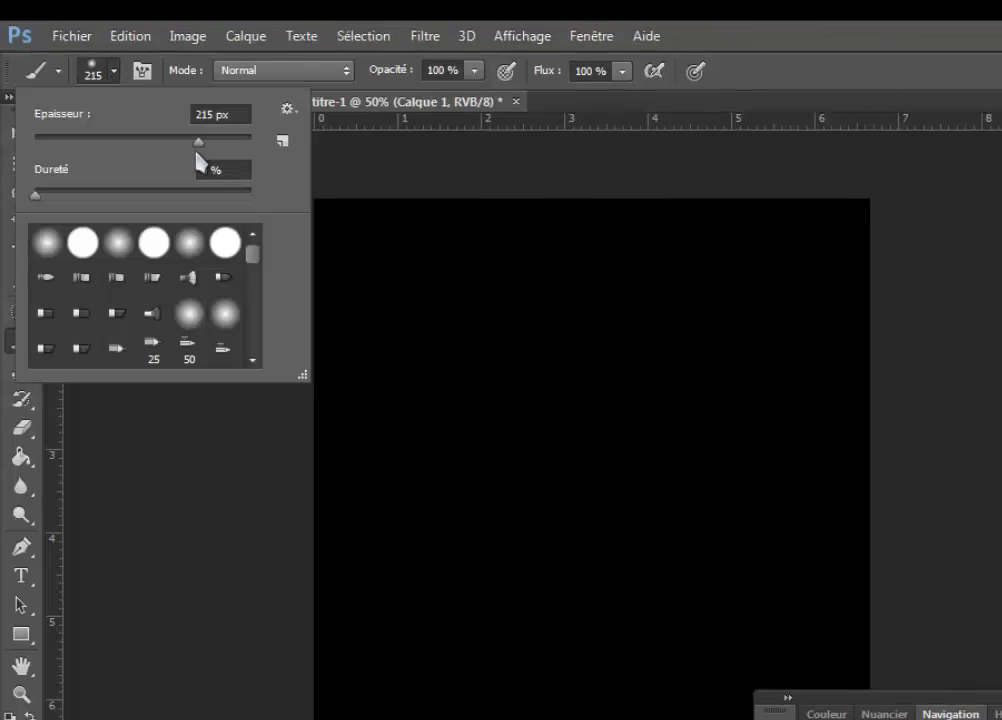
click(198, 143)
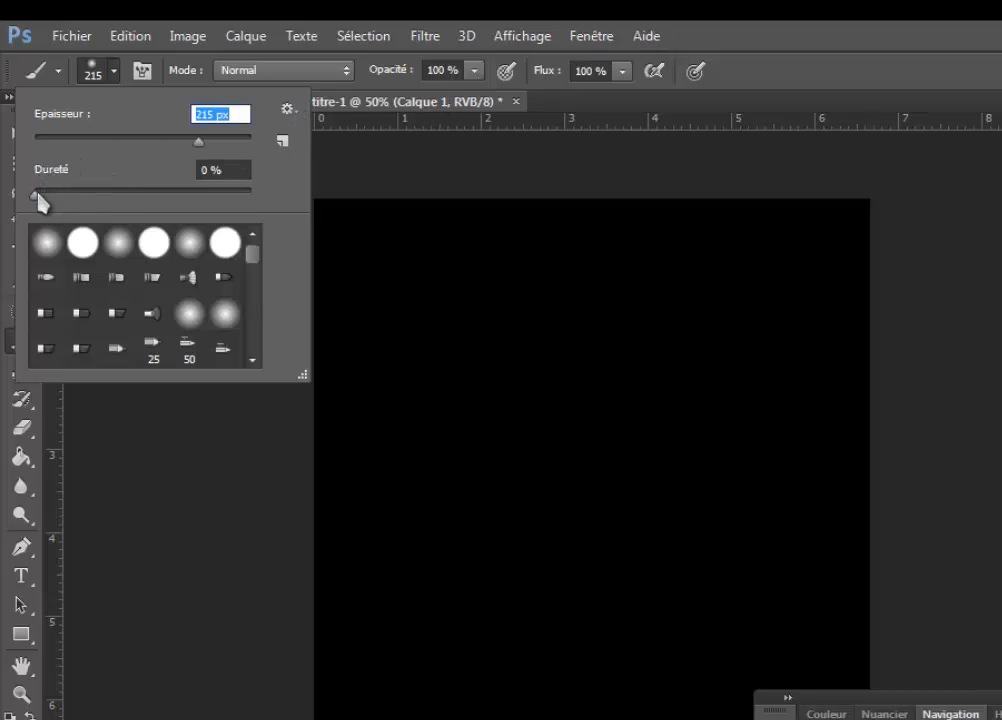
key(Tab)
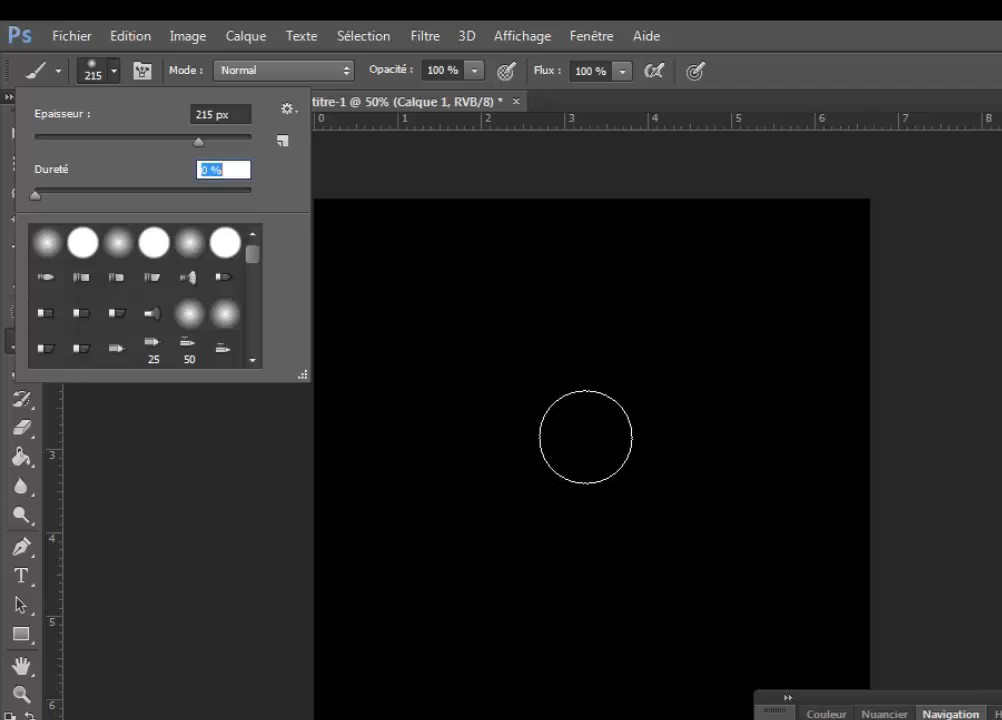
key(Return)
click(581, 429)
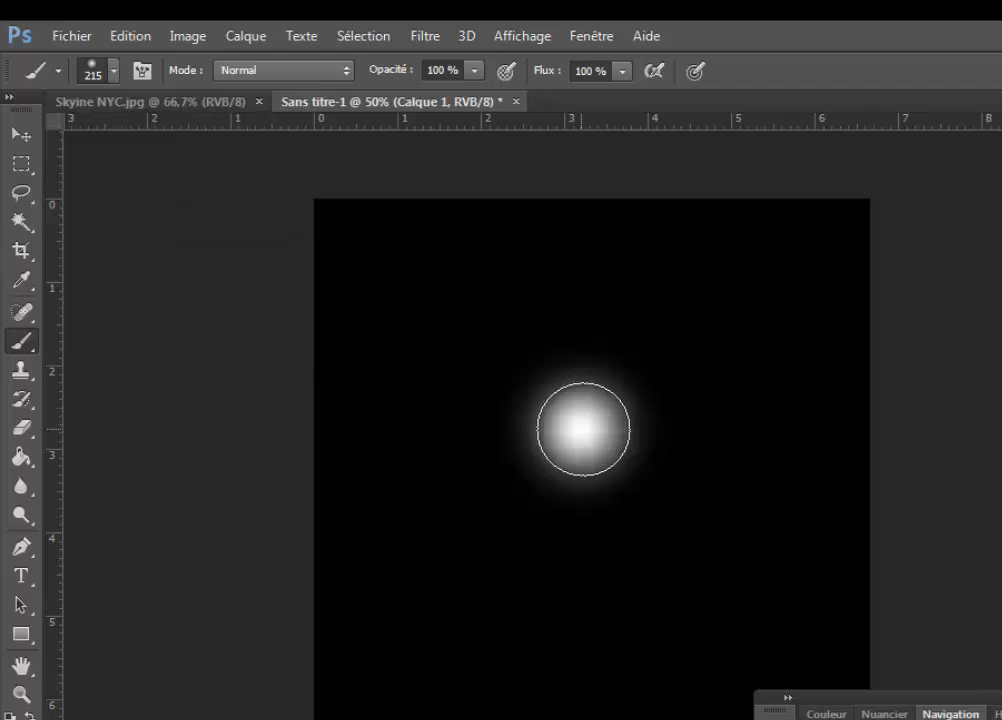
Centre the white dot on the canvas by aligning its layer to a full-canvas selection, and deselect
mouse_move(878, 704)
mouse_down()
mouse_move(879, 306)
mouse_move(880, 316)
mouse_up()
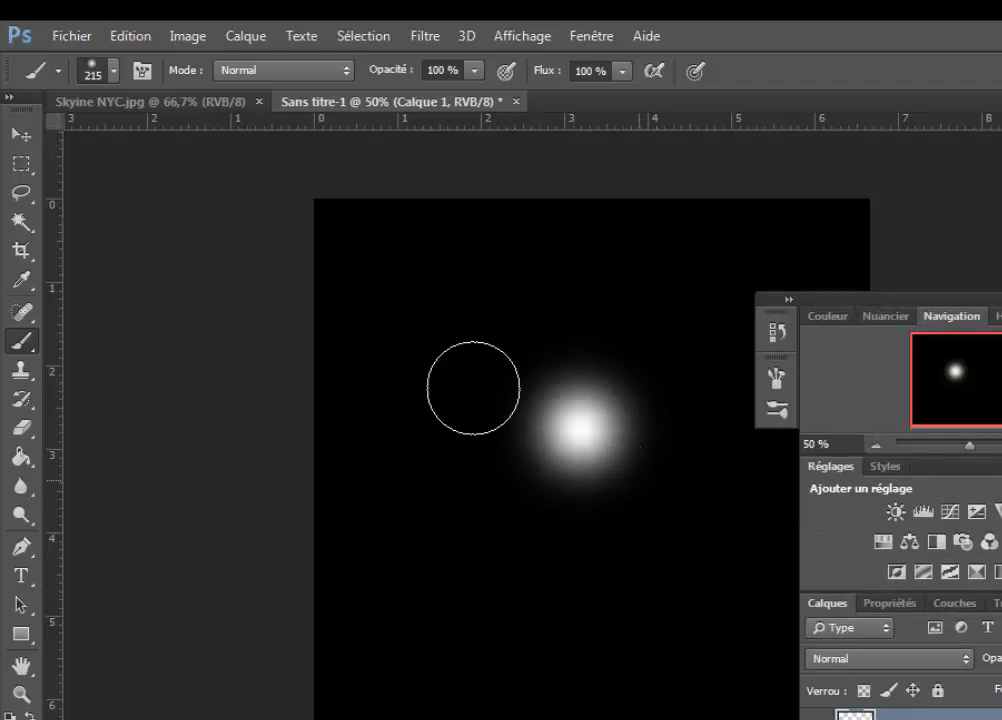
click(20, 136)
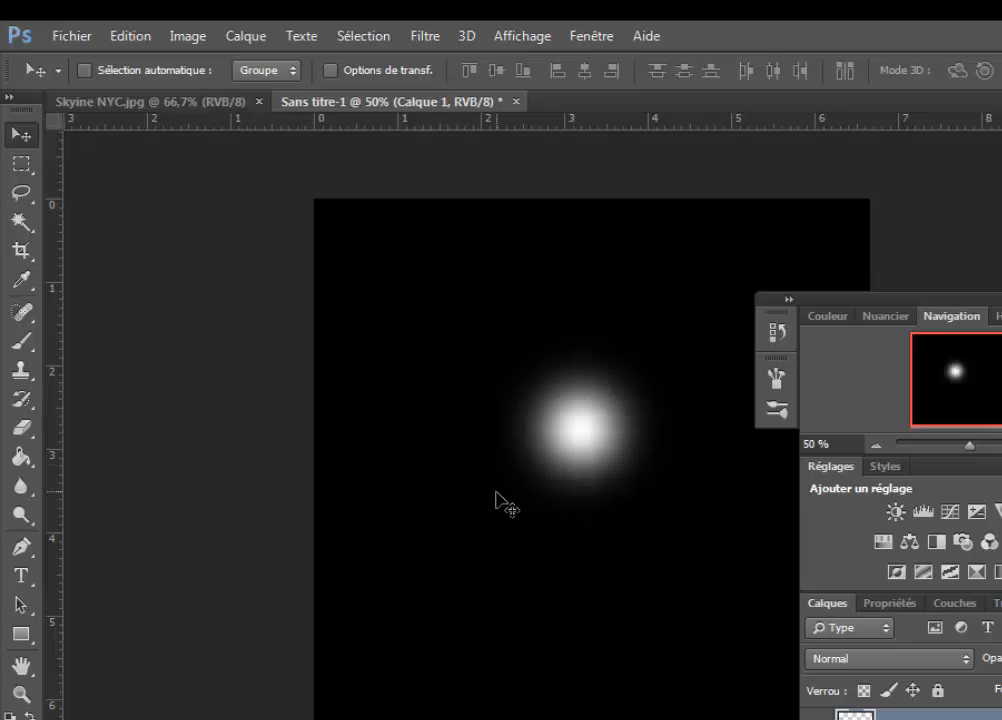
key(ctrl+a)
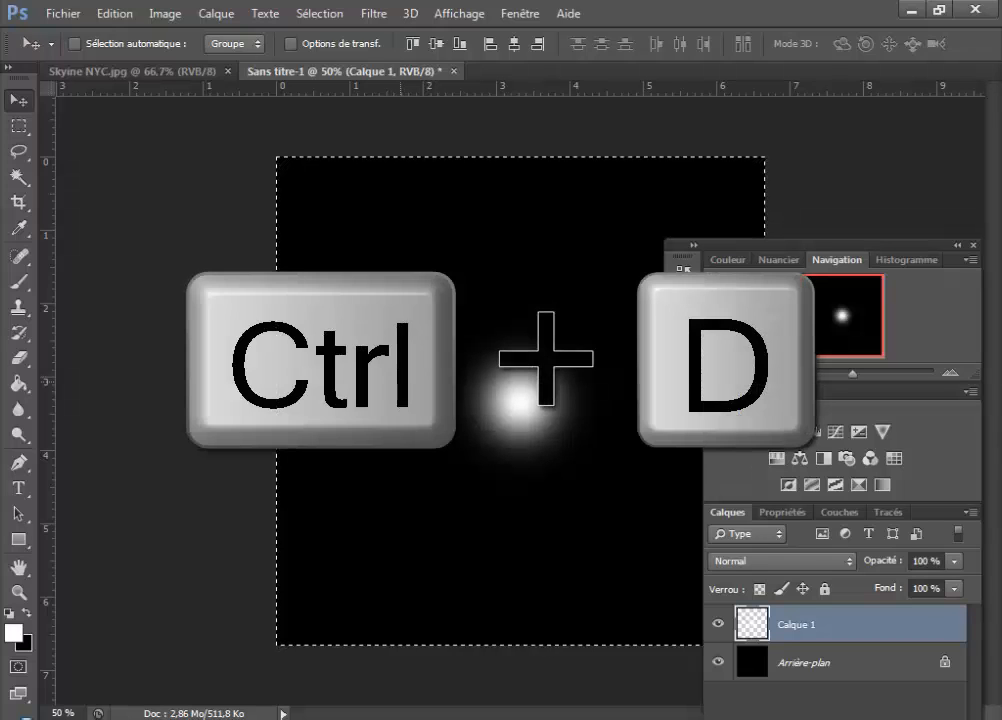
key(ctrl+d)
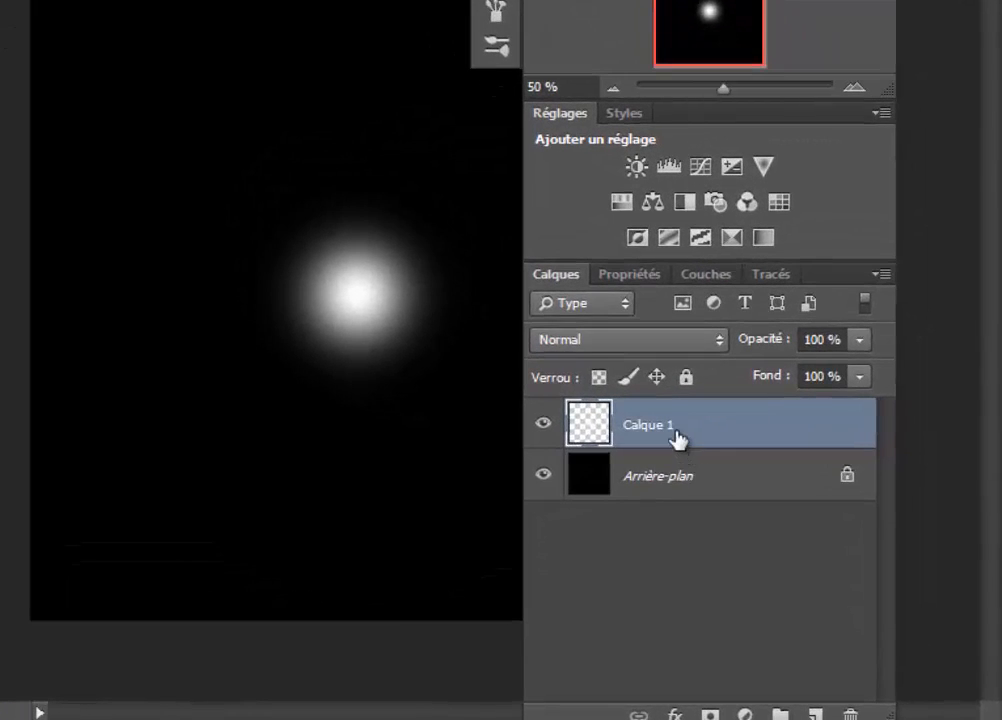
Set the dot layer's blend mode to Fondu and merge it with a new empty layer
click(600, 342)
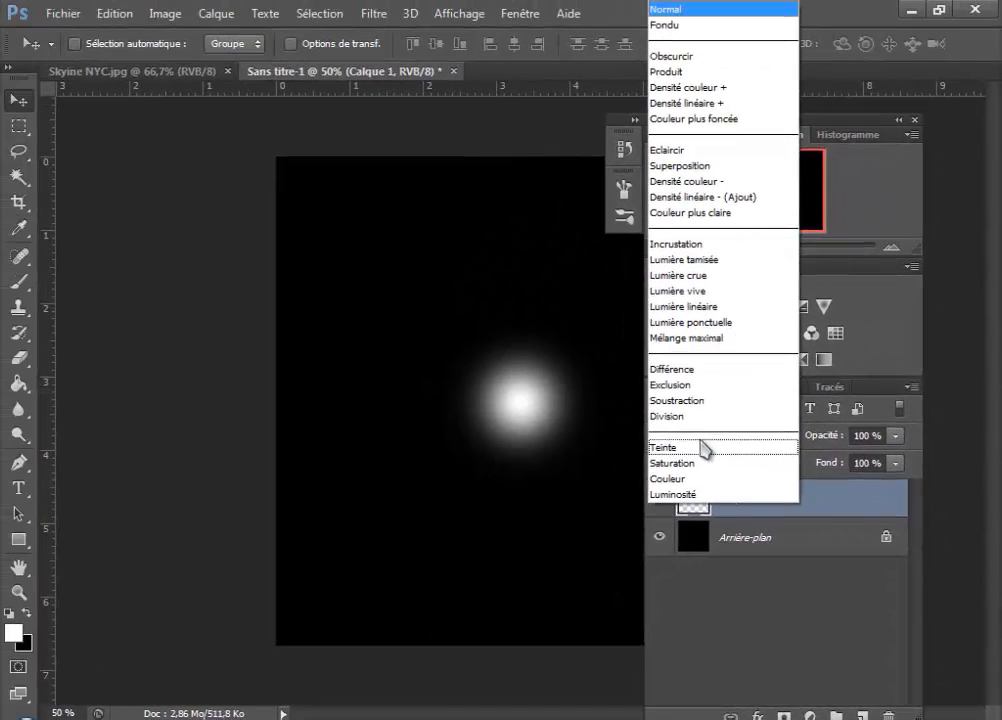
click(665, 25)
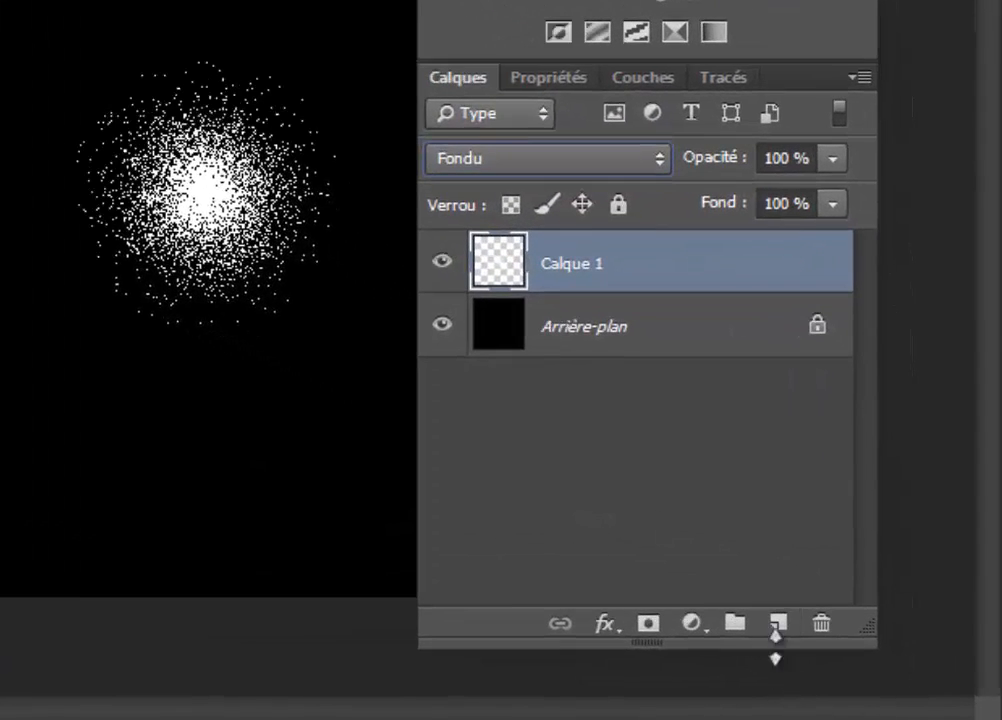
click(778, 624)
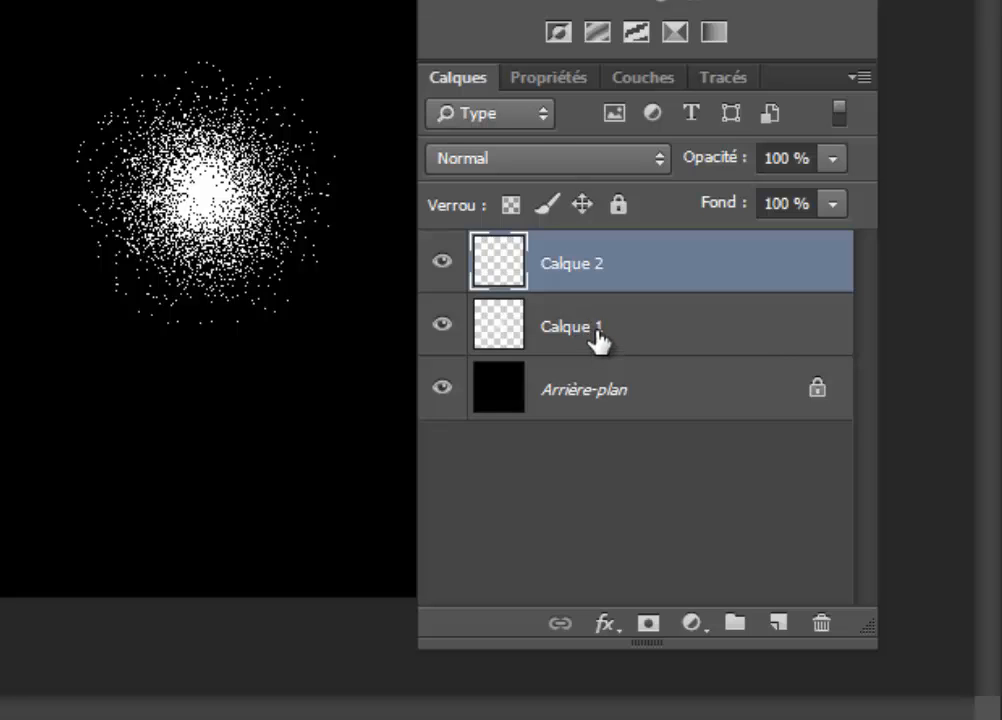
shift+click(560, 330)
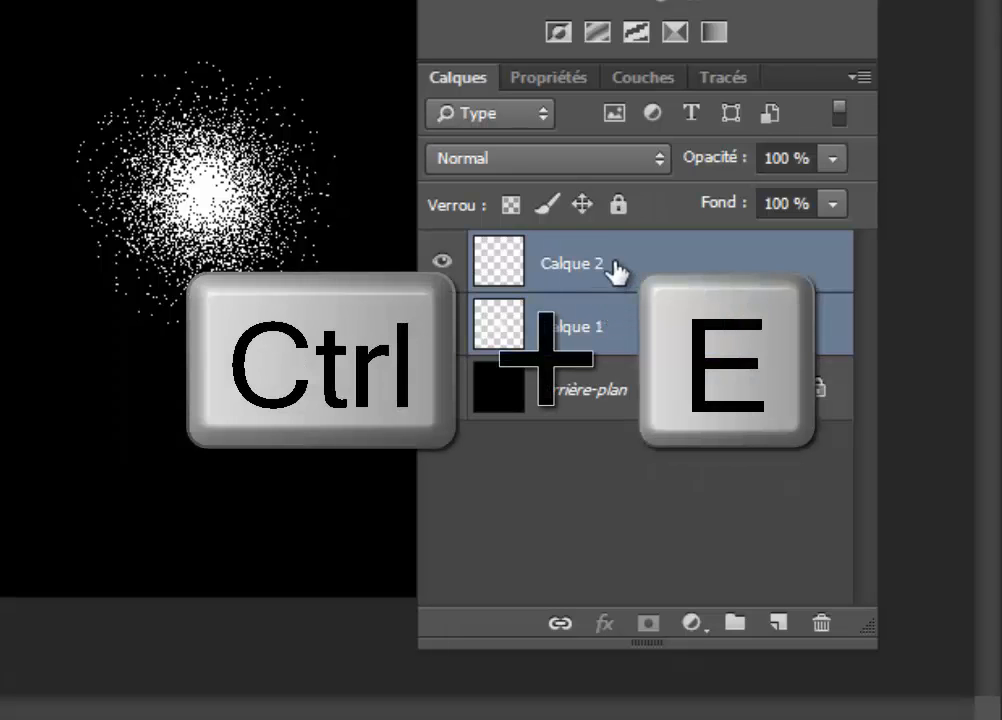
right_click(616, 272)
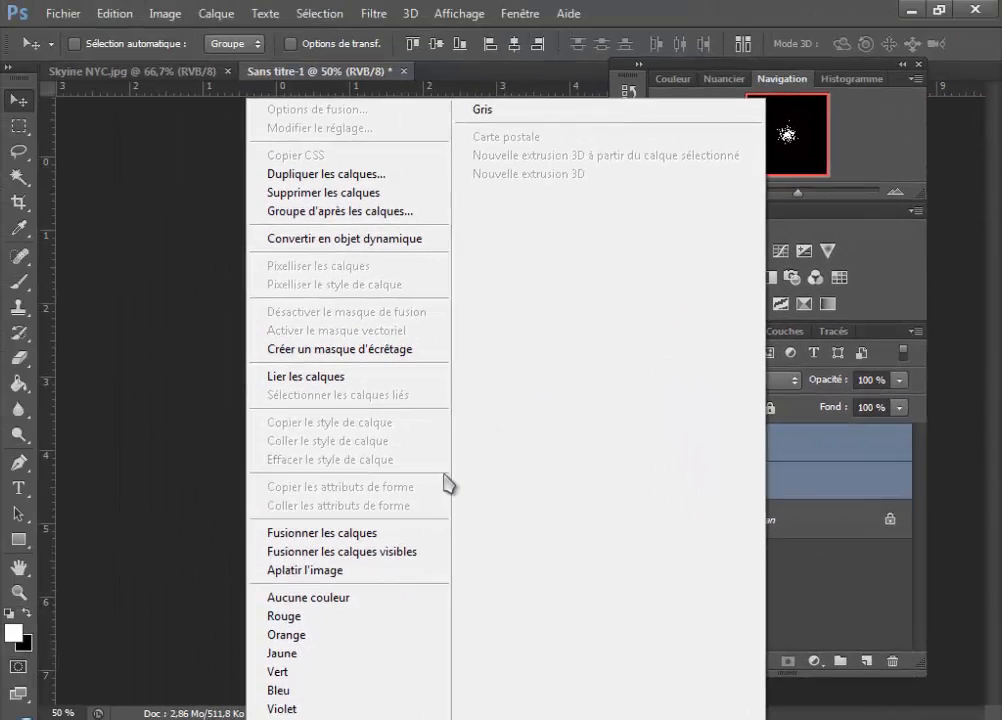
click(310, 535)
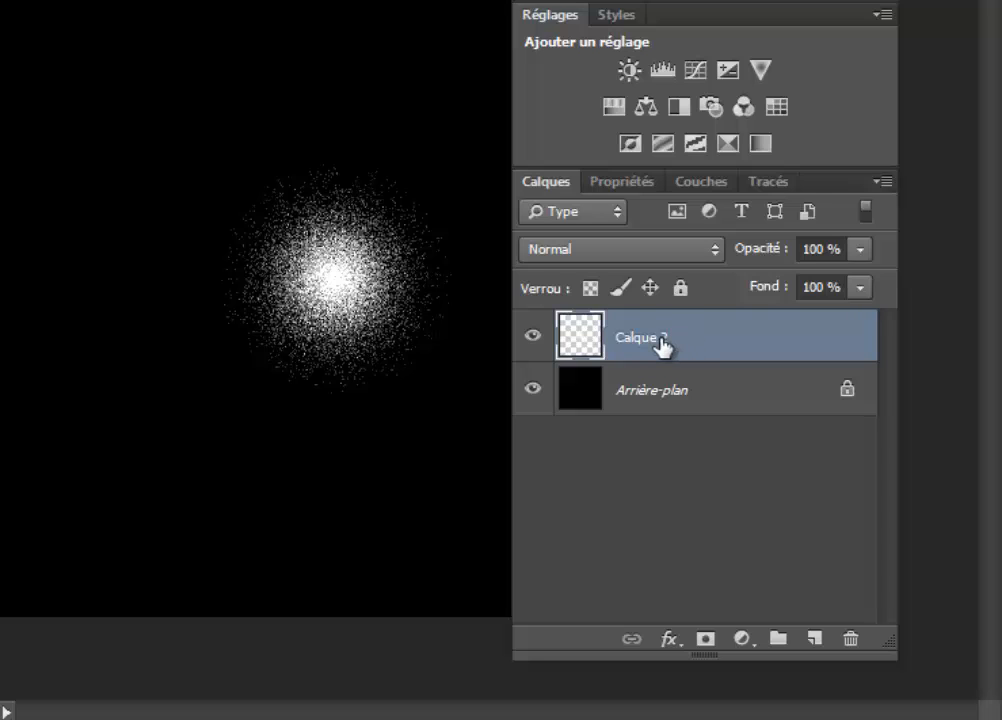
Duplicate the merged dot layer and rename the copy "Flou radial"
key(ctrl+j)
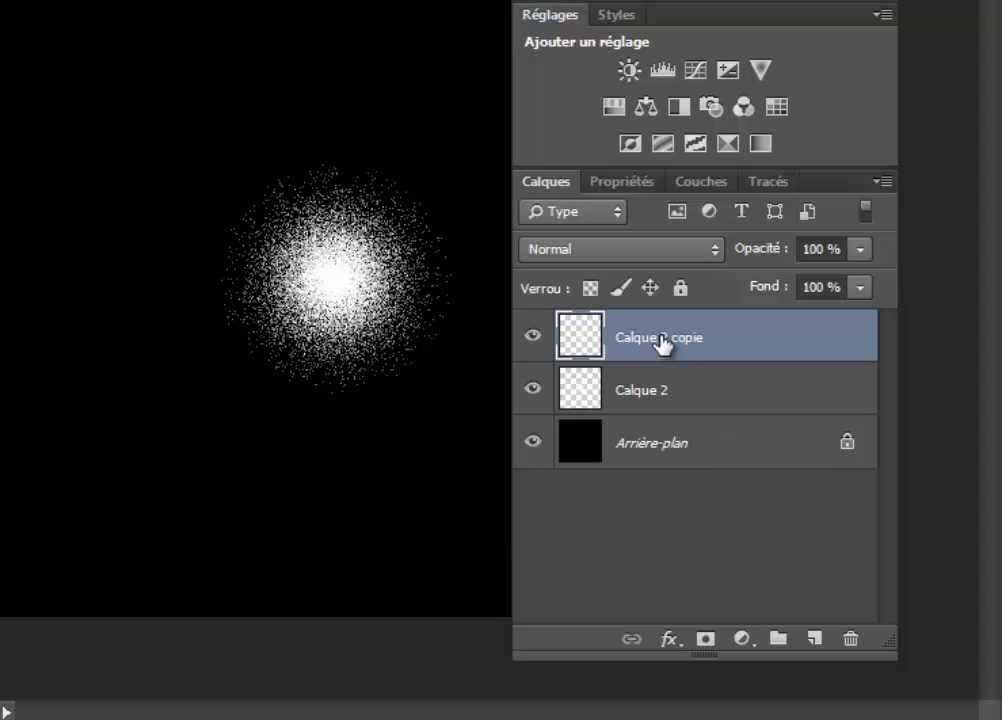
double_click(630, 341)
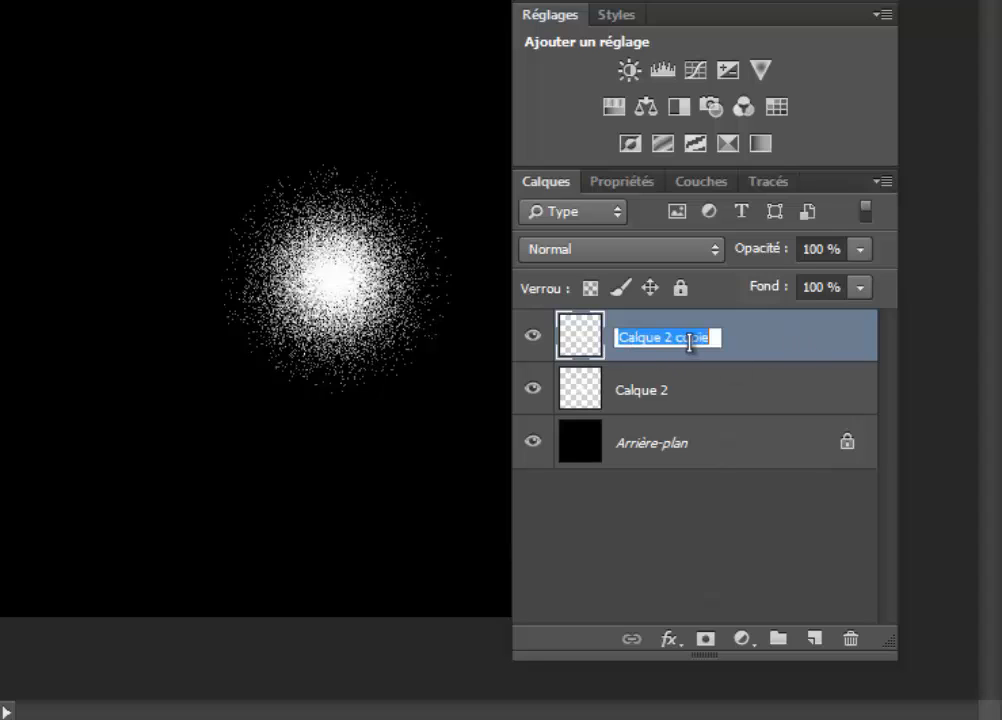
text(Flo)
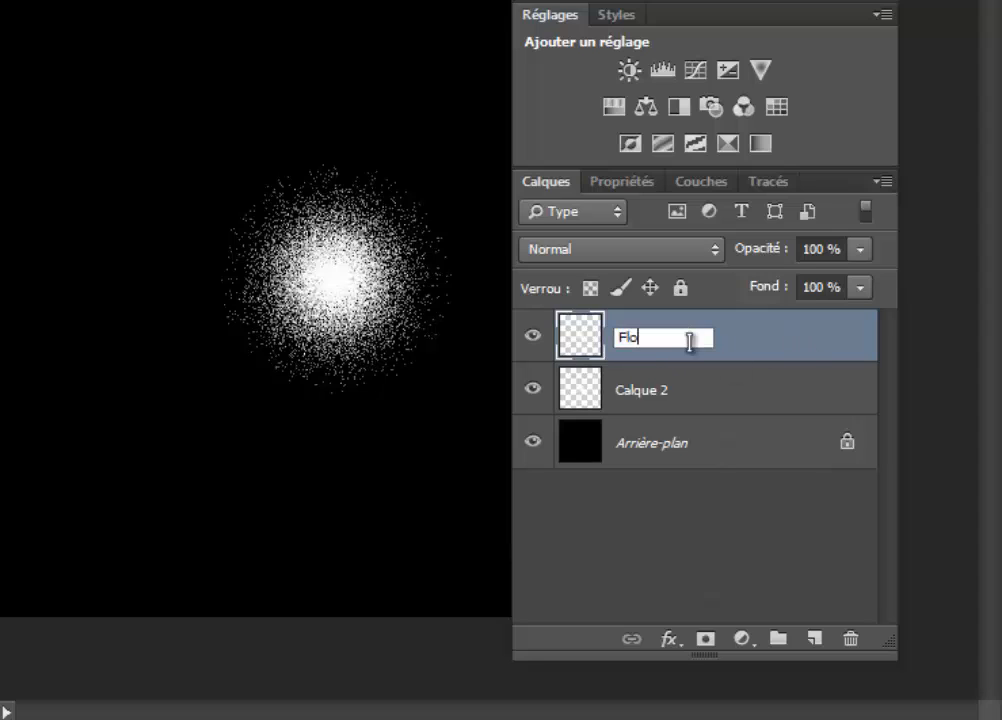
text(u radial)
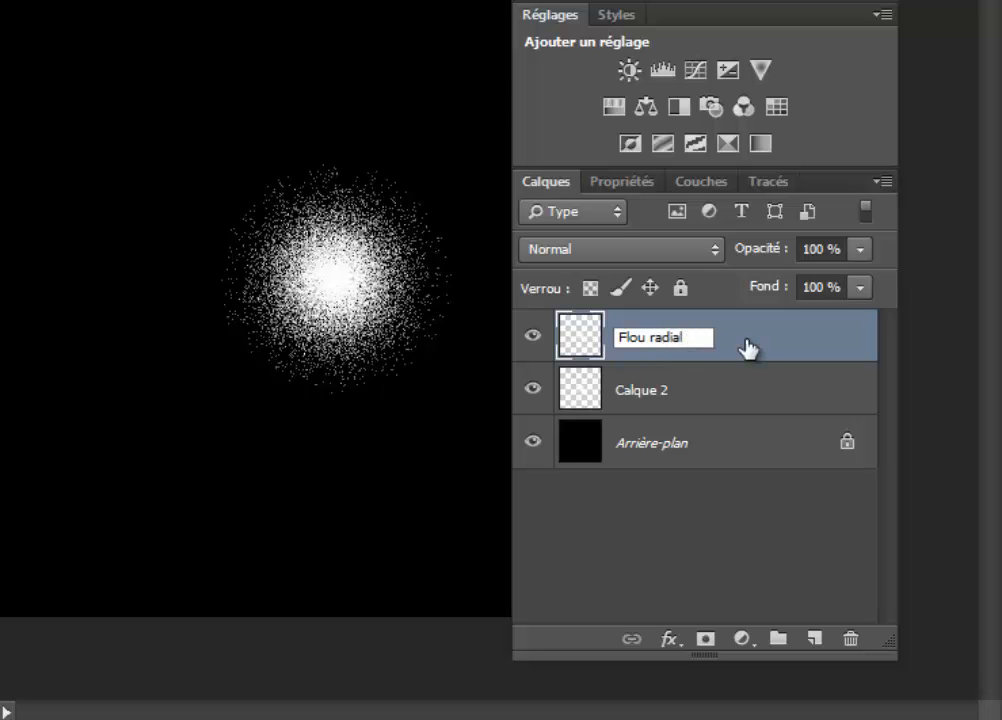
Apply a radial blur to the Flou radial layer with value 100, Zoom mode and Supérieure quality
key(Return)
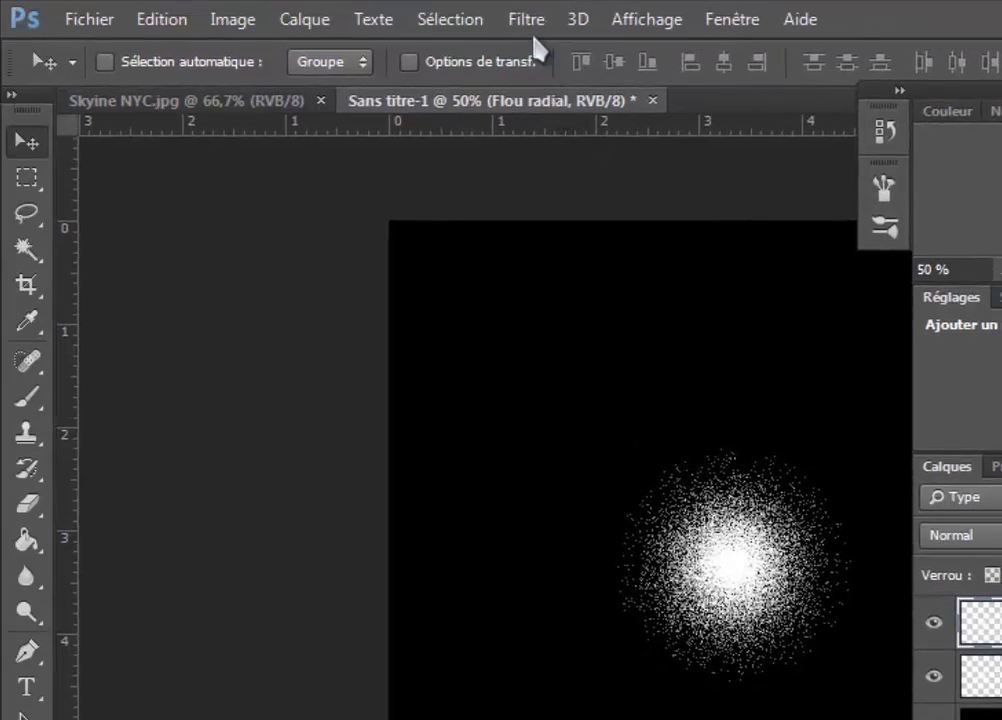
click(528, 19)
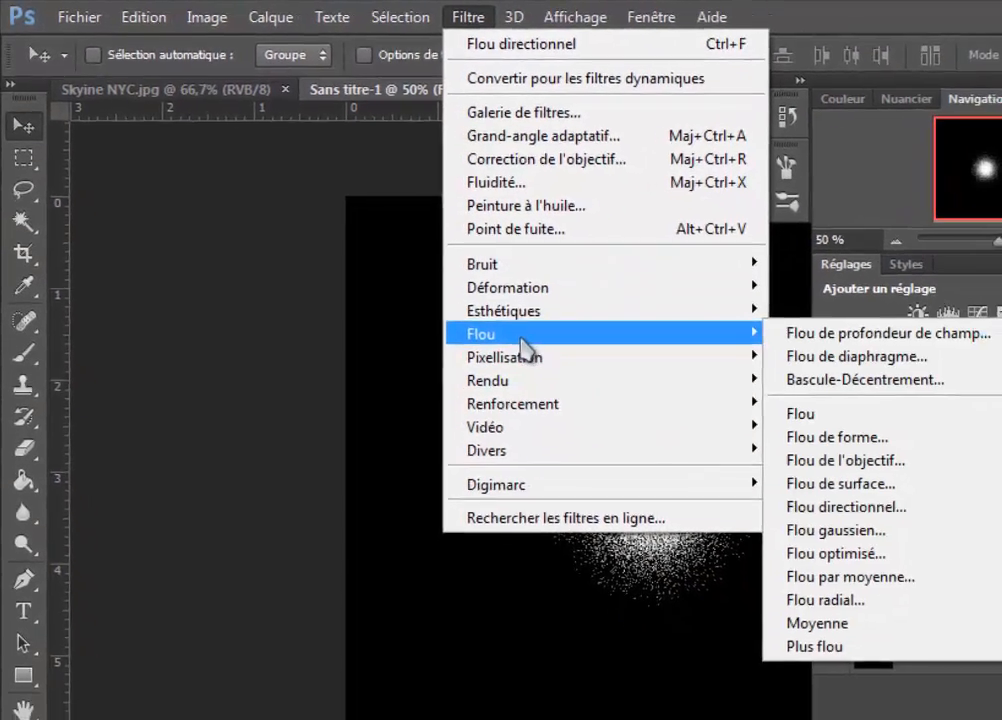
mouse_move(836, 358)
mouse_move(716, 321)
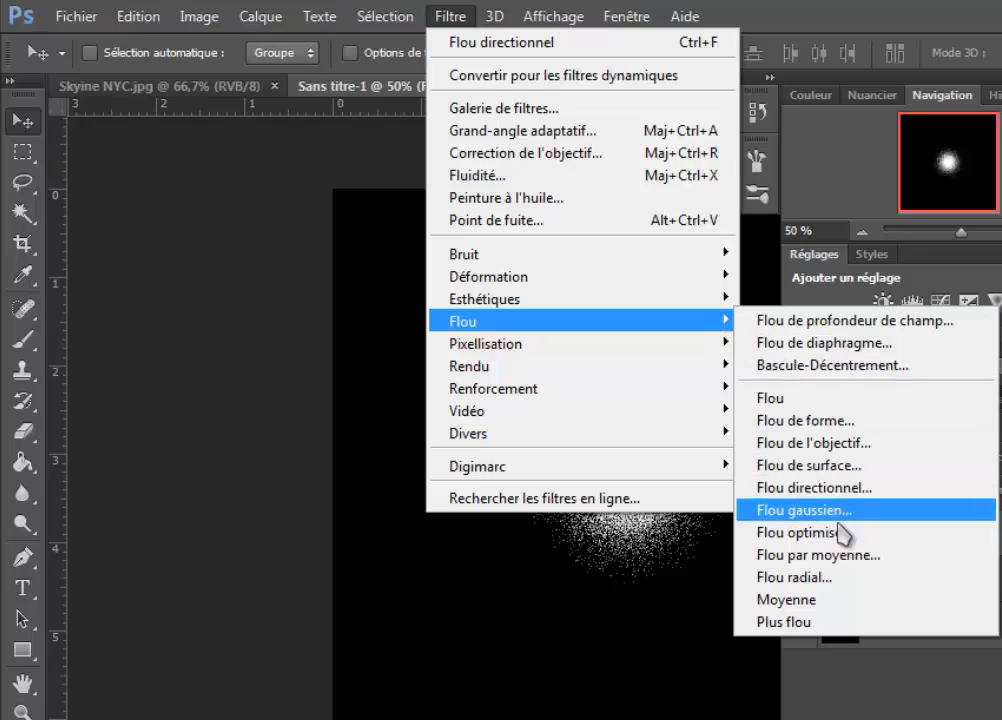
click(787, 580)
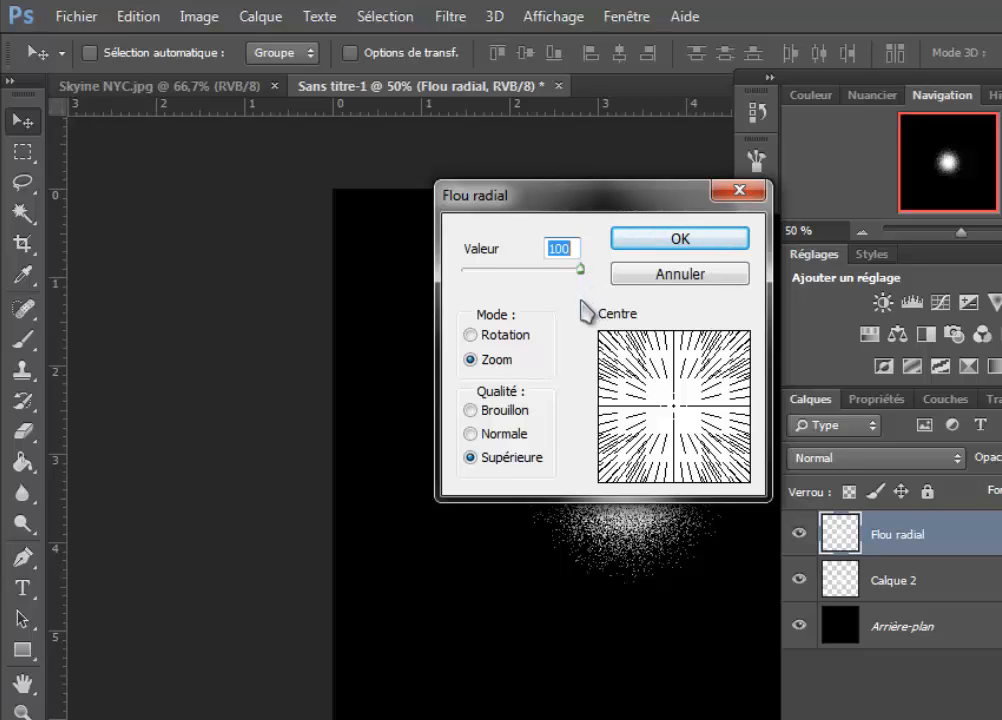
click(494, 360)
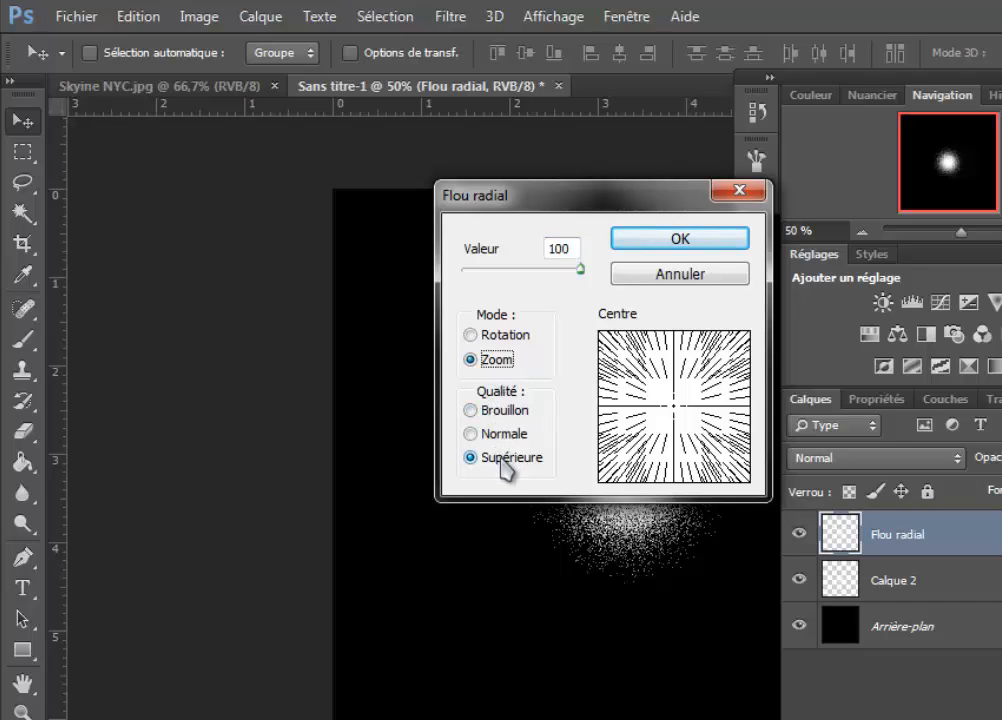
click(667, 239)
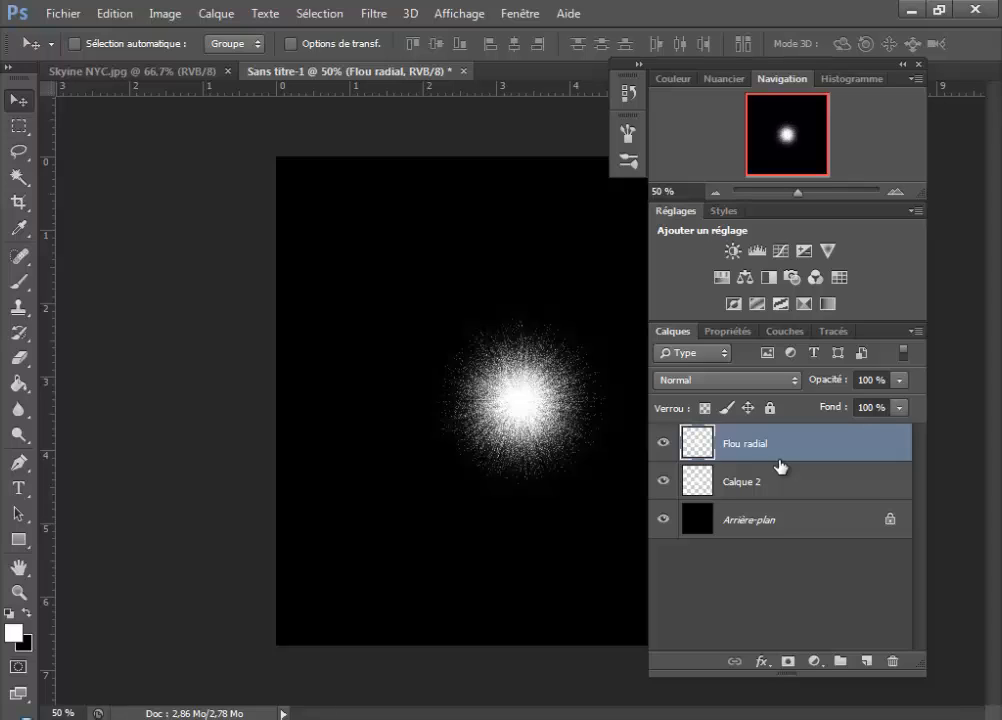
Duplicate the Flou radial layer and hide the copy, keeping the original layer selected
key(ctrl+j)
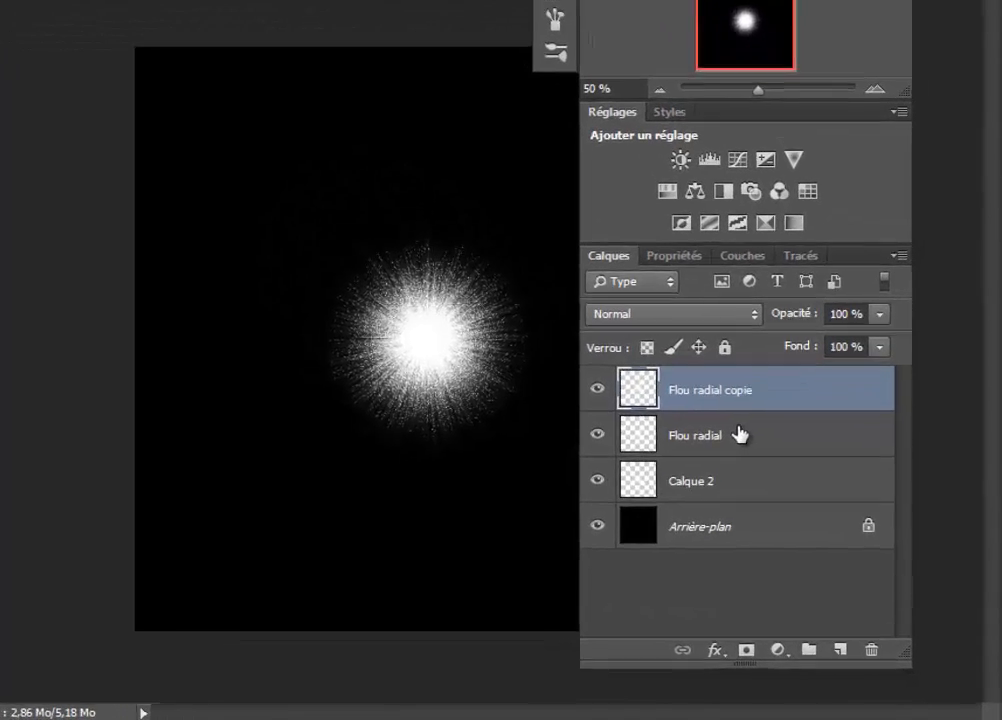
click(820, 488)
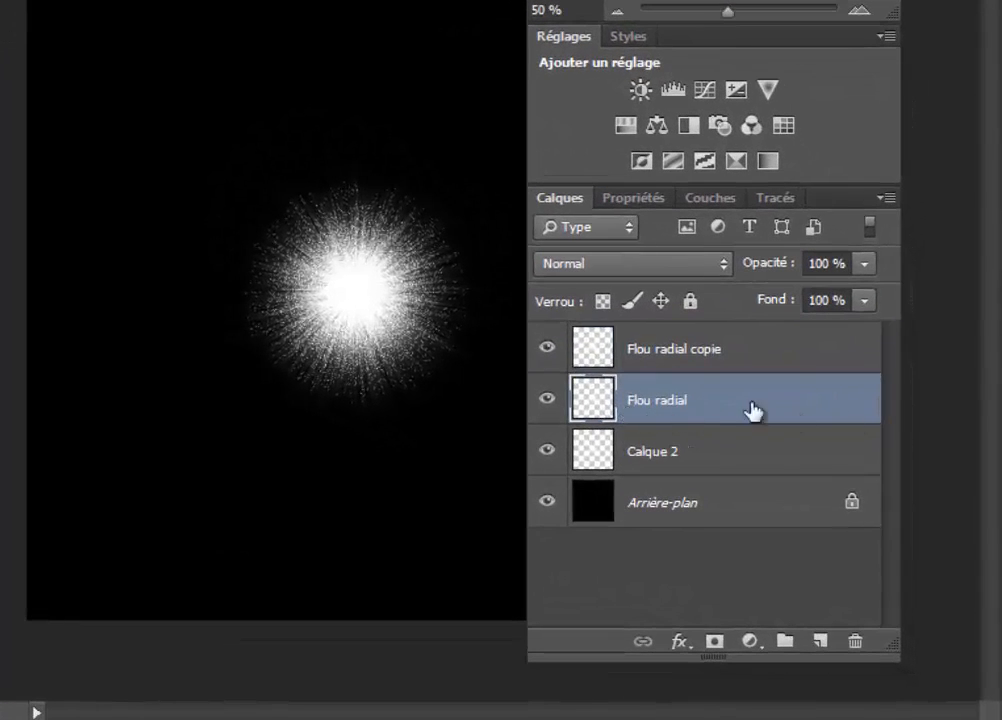
click(547, 349)
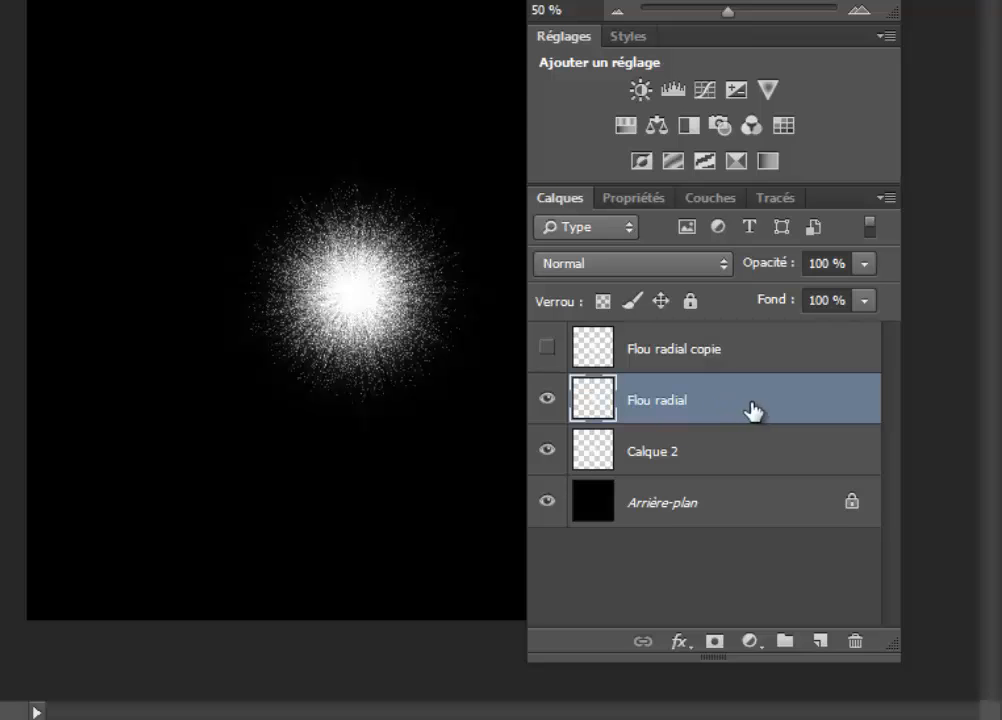
Add a pink (#da248f) colour overlay to the Flou radial layer in Normal mode at 100 % opacity
double_click(595, 400)
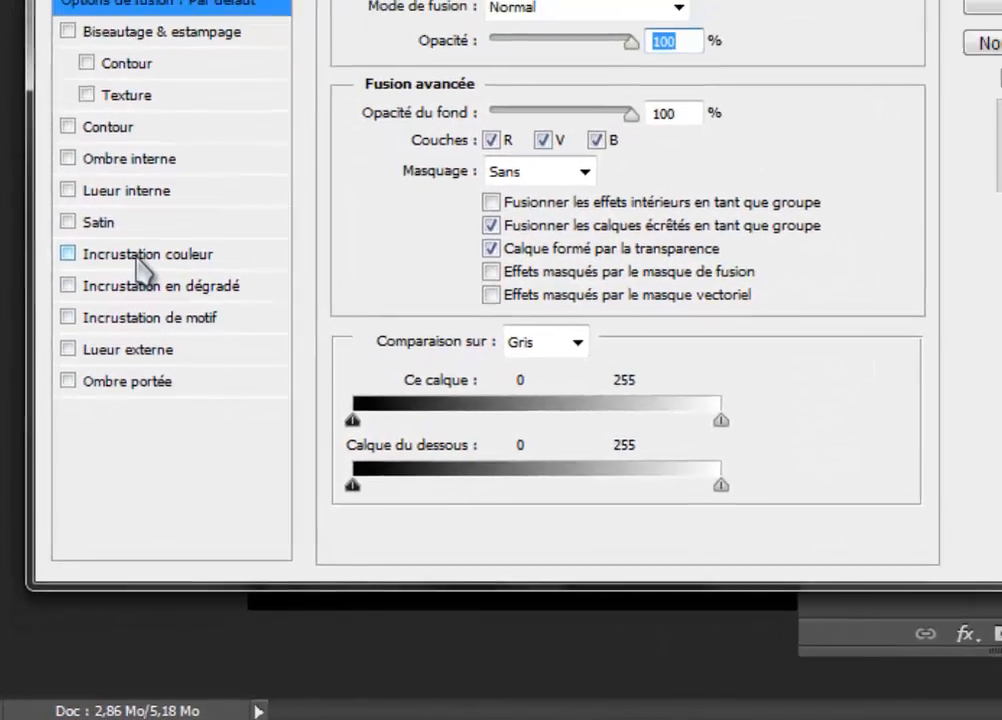
click(140, 258)
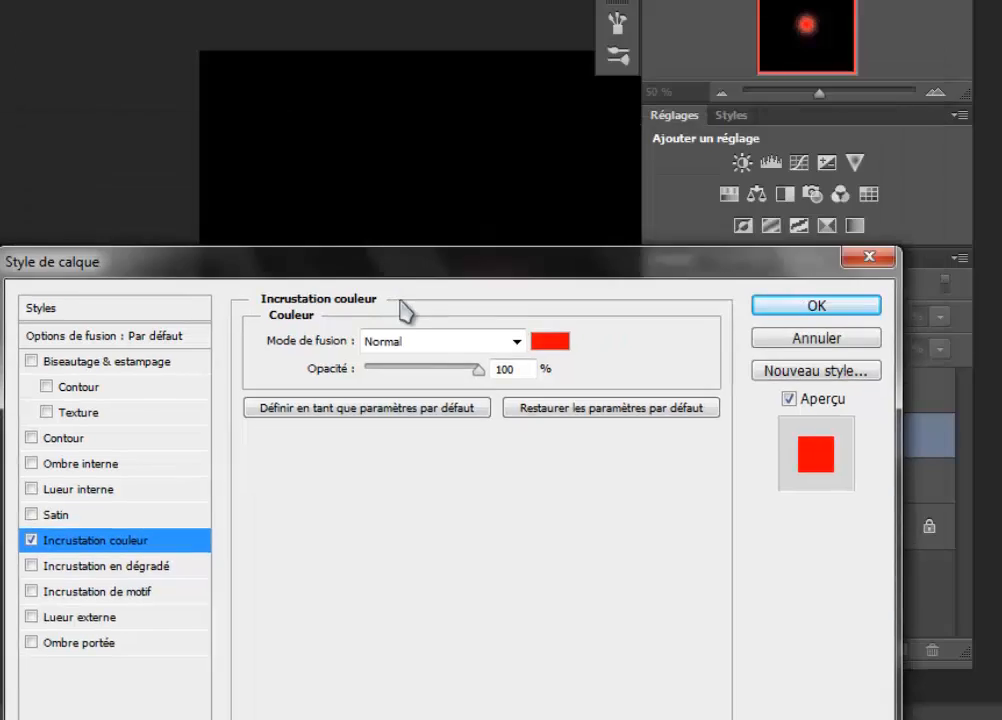
drag(402, 266, 371, 150)
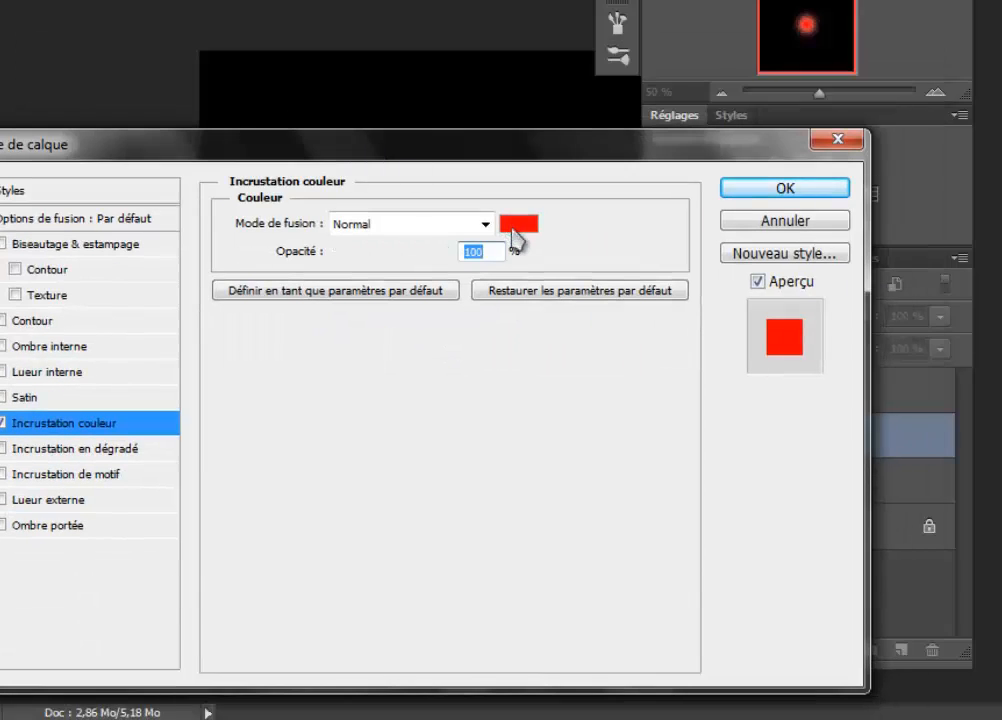
click(515, 226)
drag(686, 304, 696, 269)
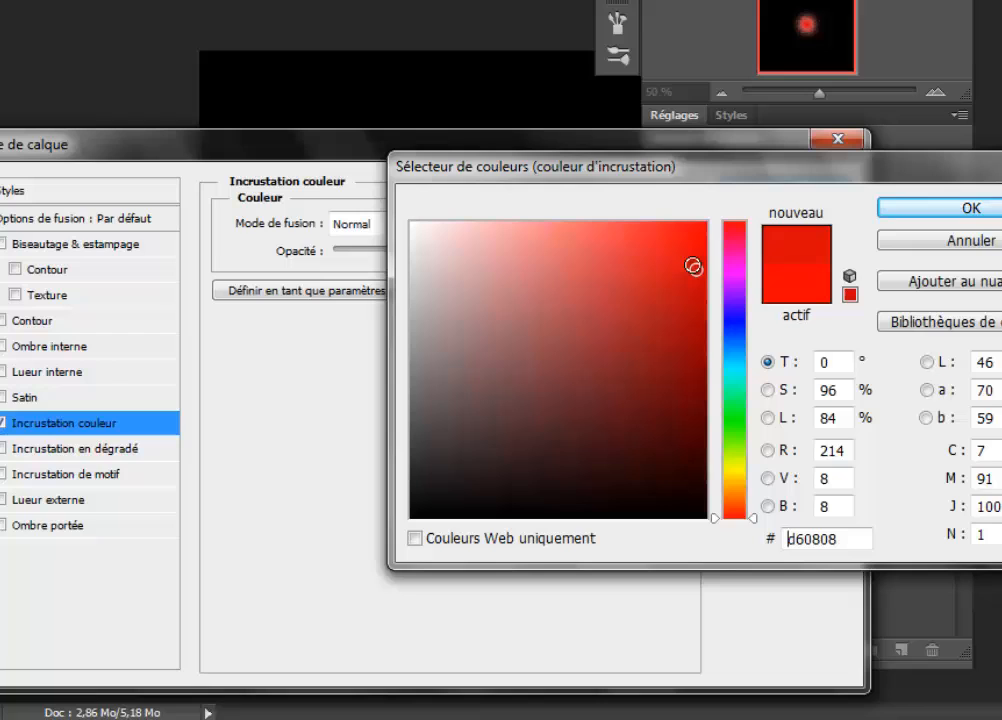
click(736, 337)
drag(738, 366, 721, 249)
click(659, 264)
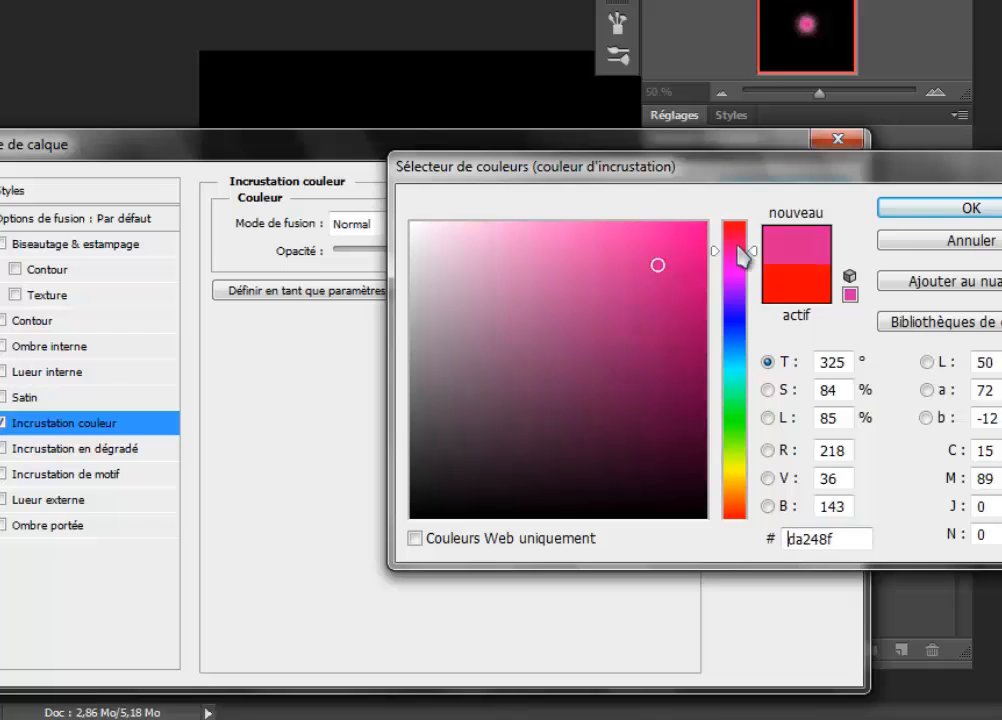
click(968, 208)
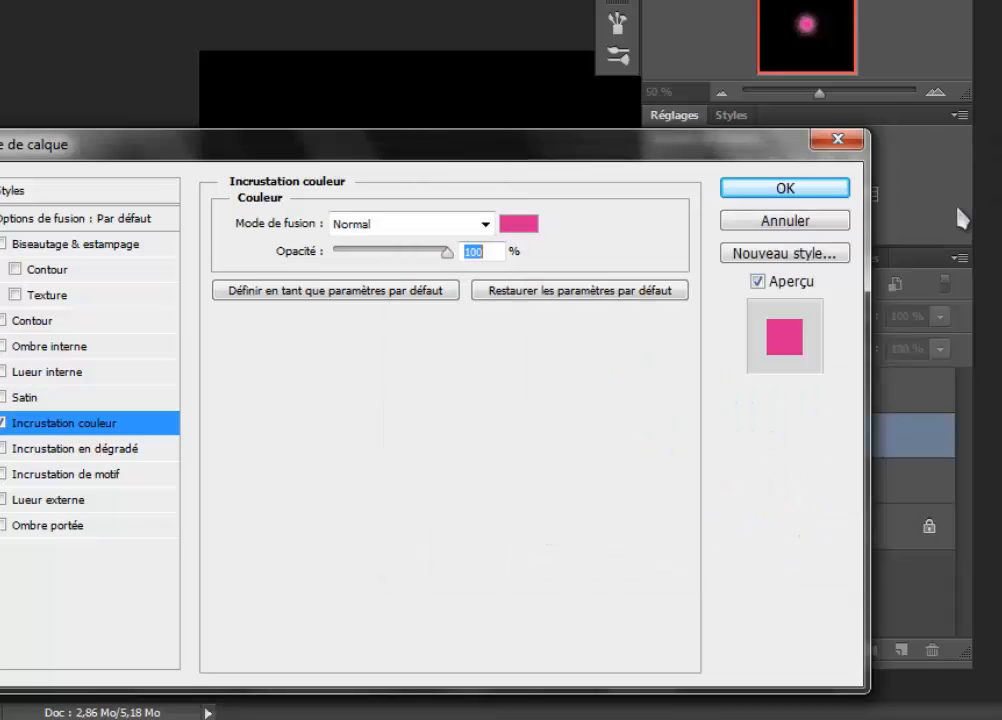
click(779, 192)
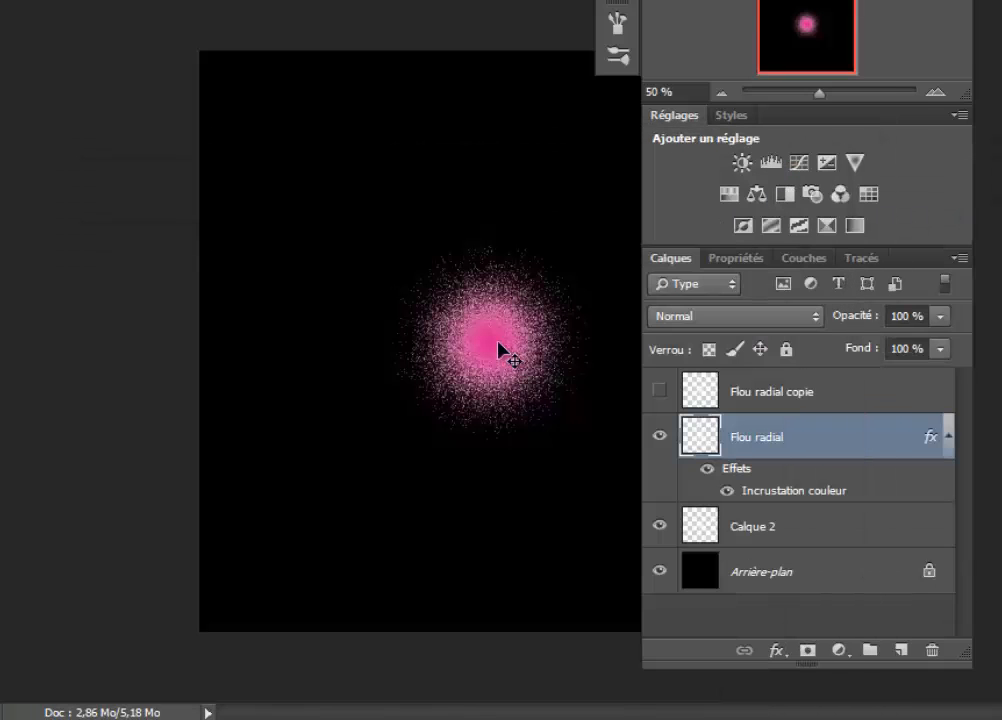
Show the Flou radial copie layer again and set its opacity to 50 %
click(660, 390)
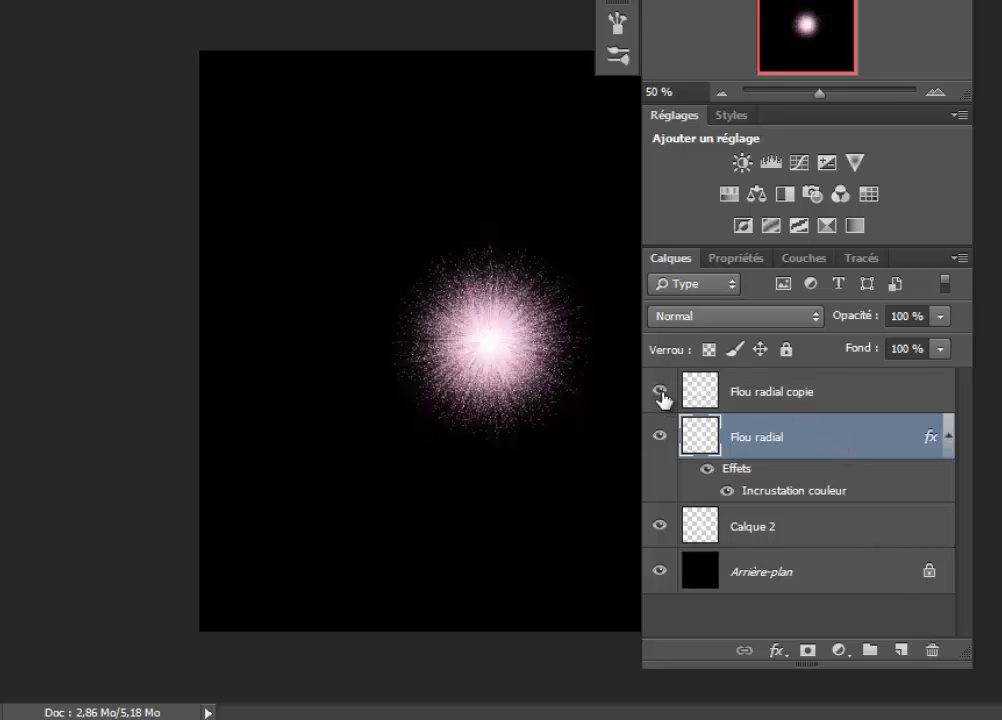
click(770, 392)
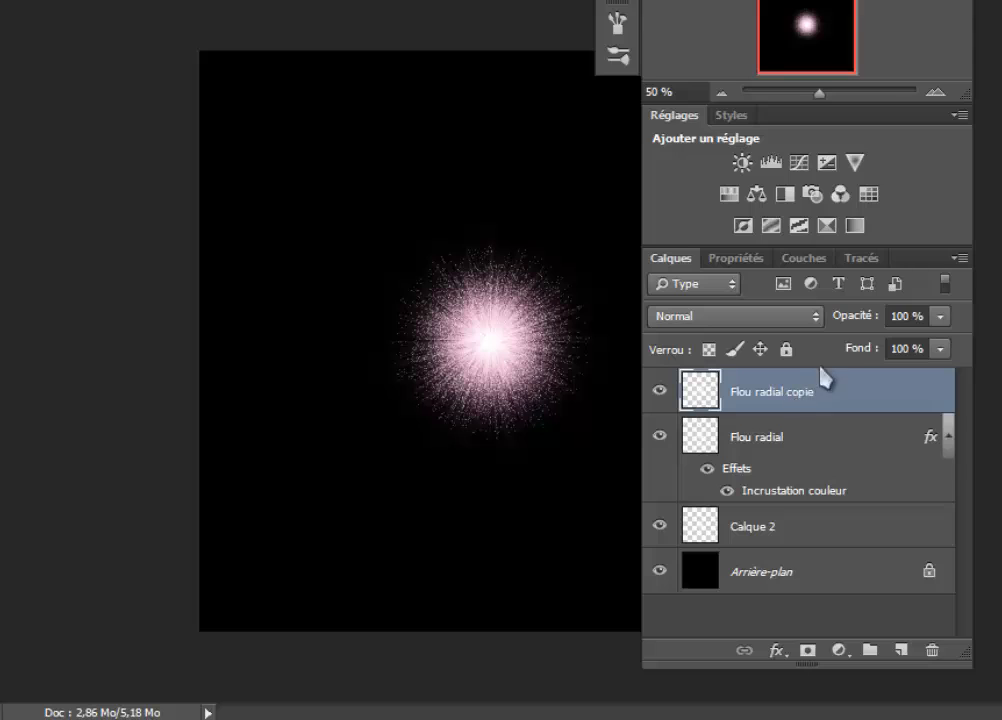
click(940, 320)
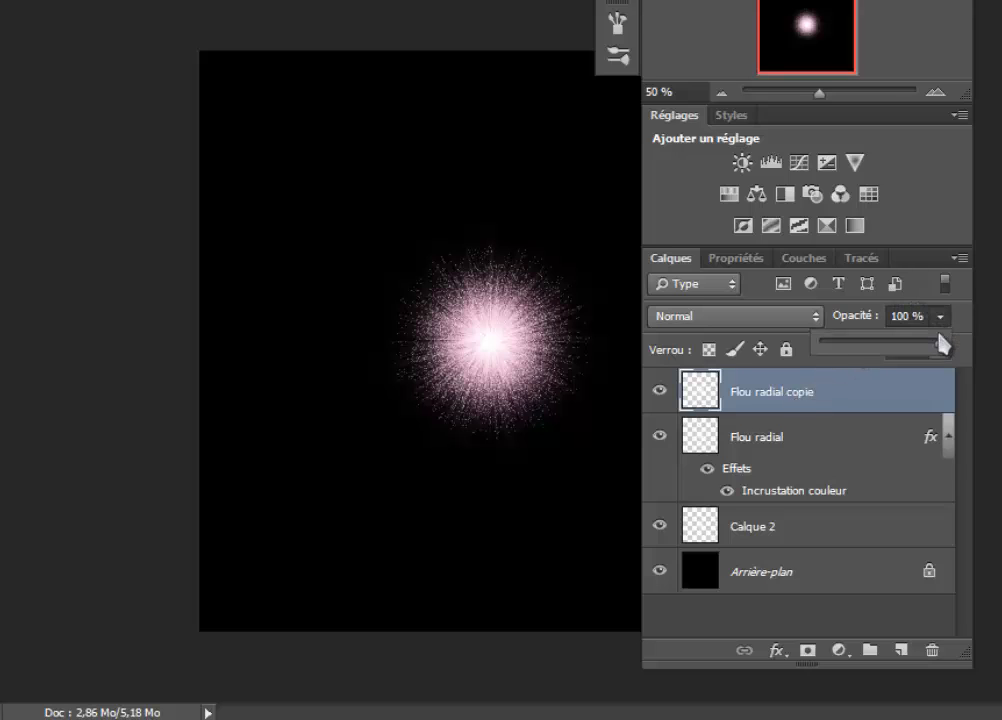
drag(941, 346, 880, 348)
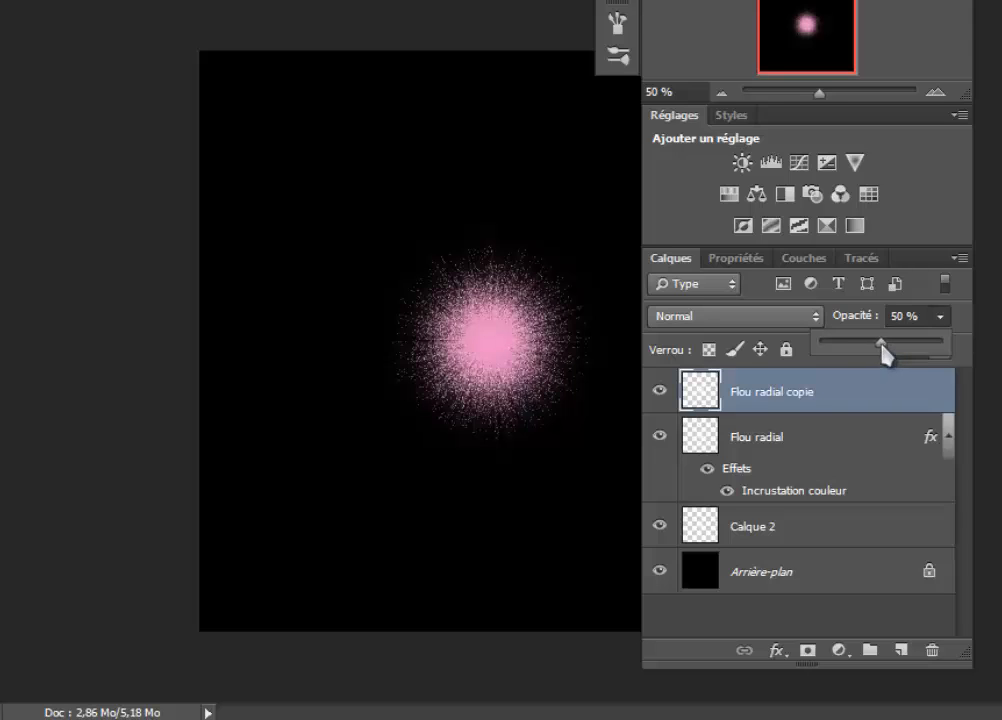
Merge the Flou radial layer with Calque 2
click(792, 392)
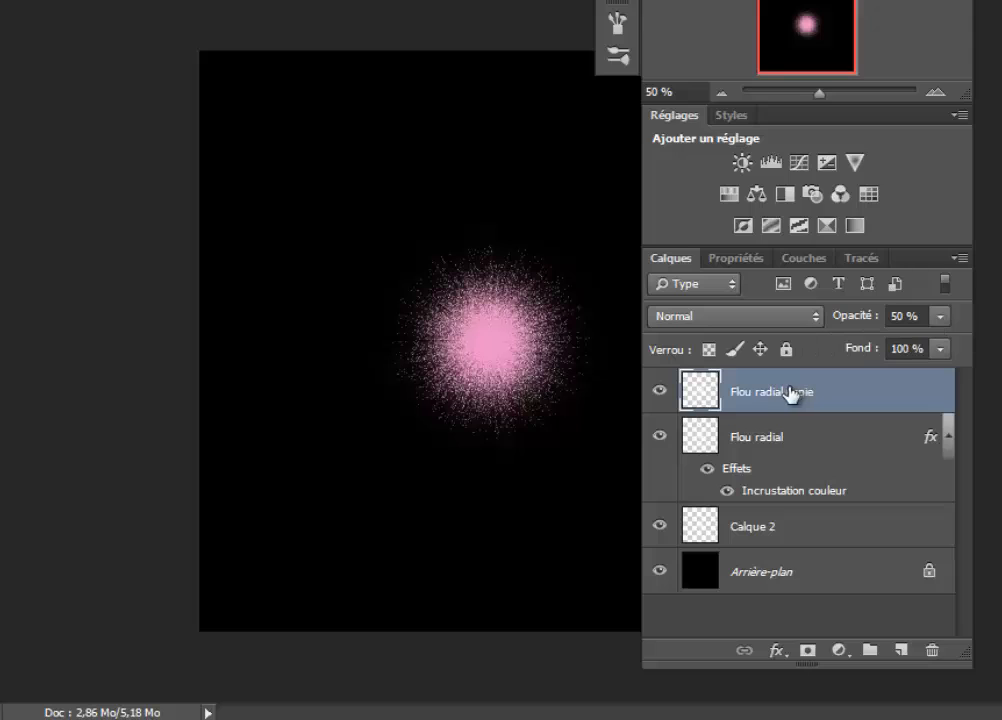
click(740, 438)
ctrl+click(745, 531)
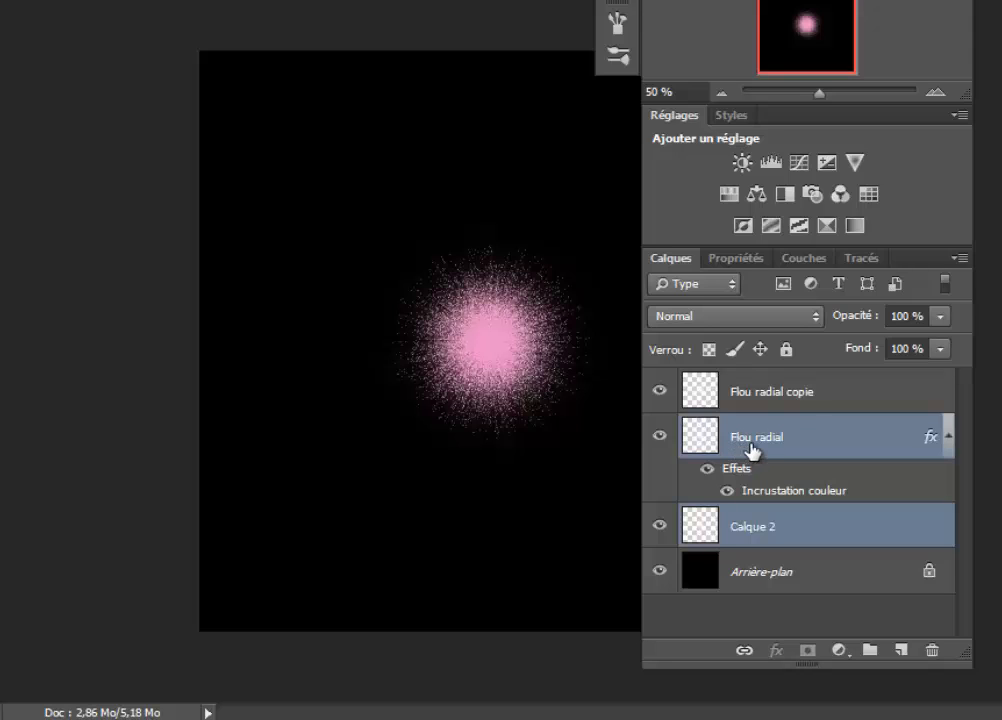
click(756, 530)
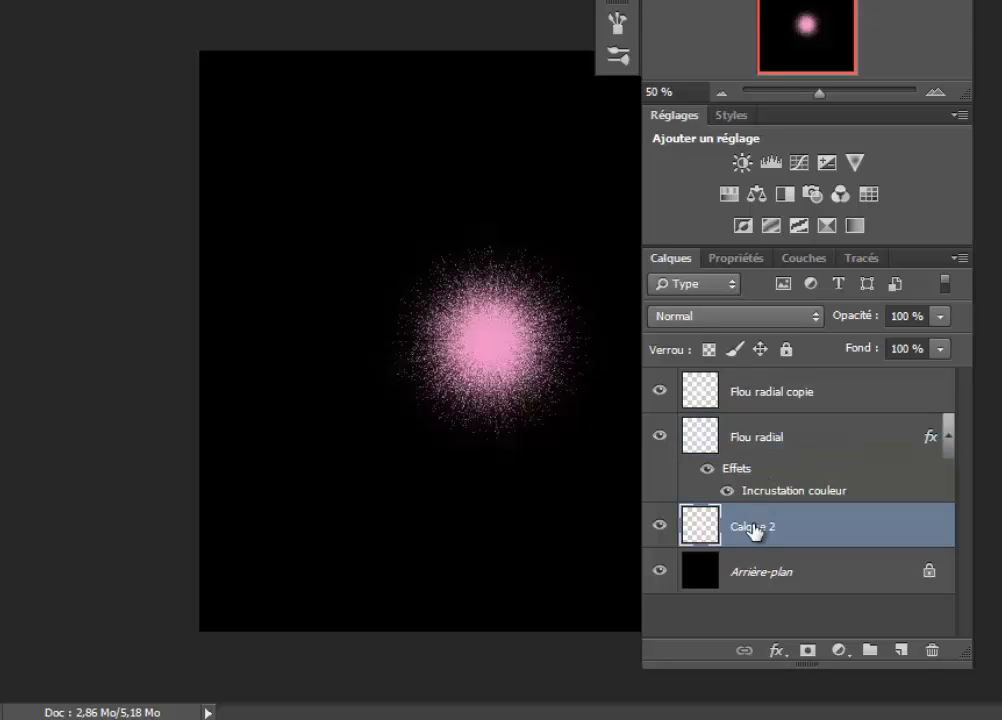
click(758, 432)
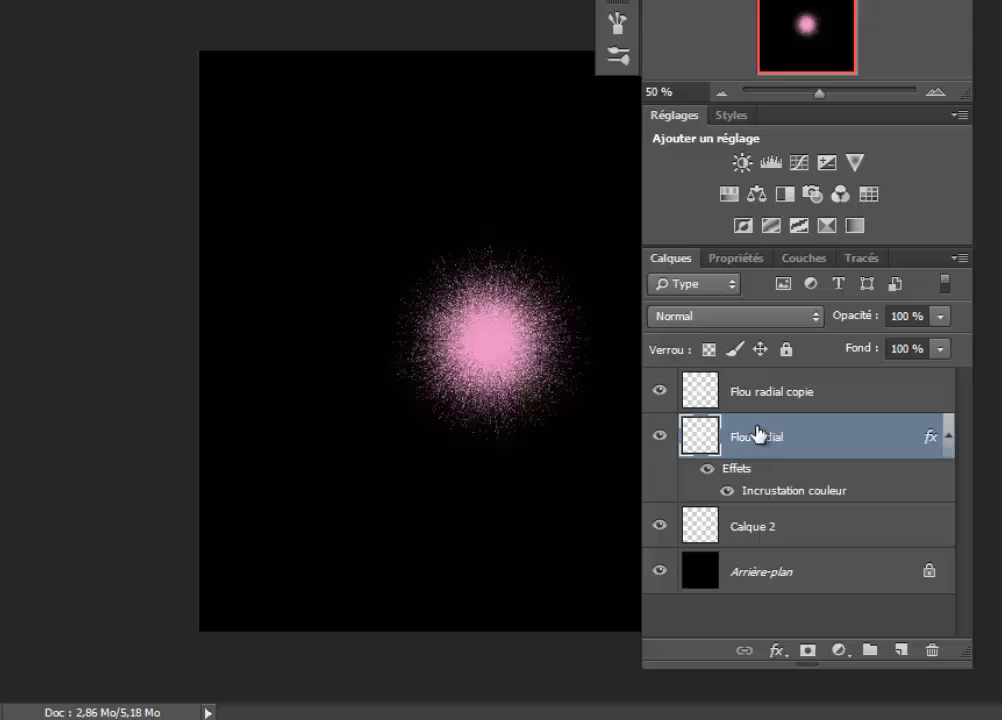
shift+click(748, 533)
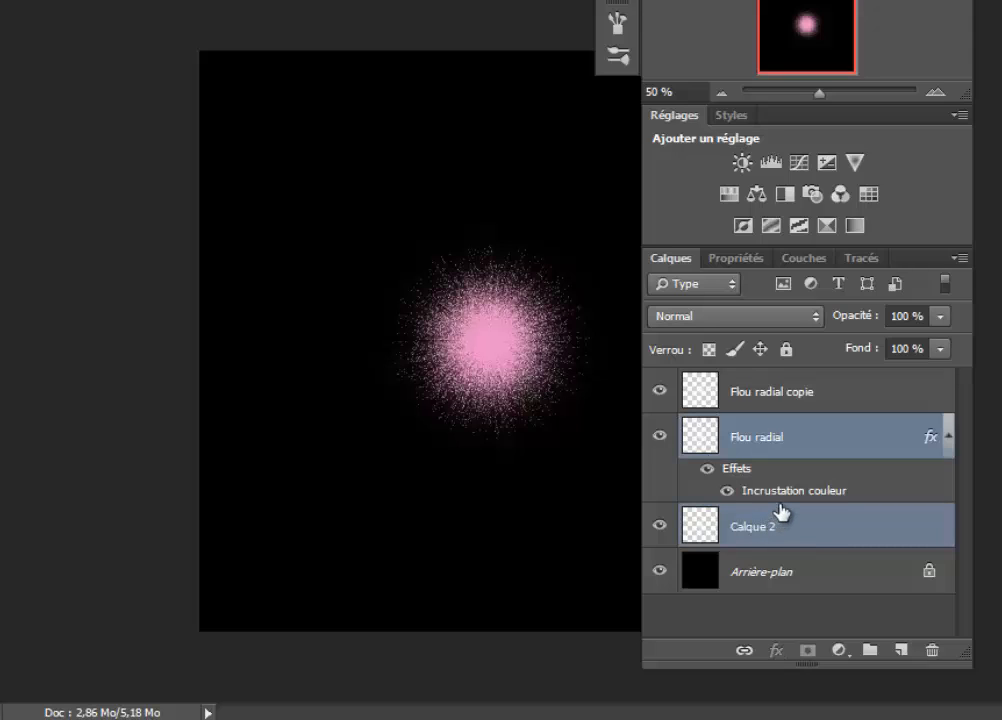
key(ctrl+e)
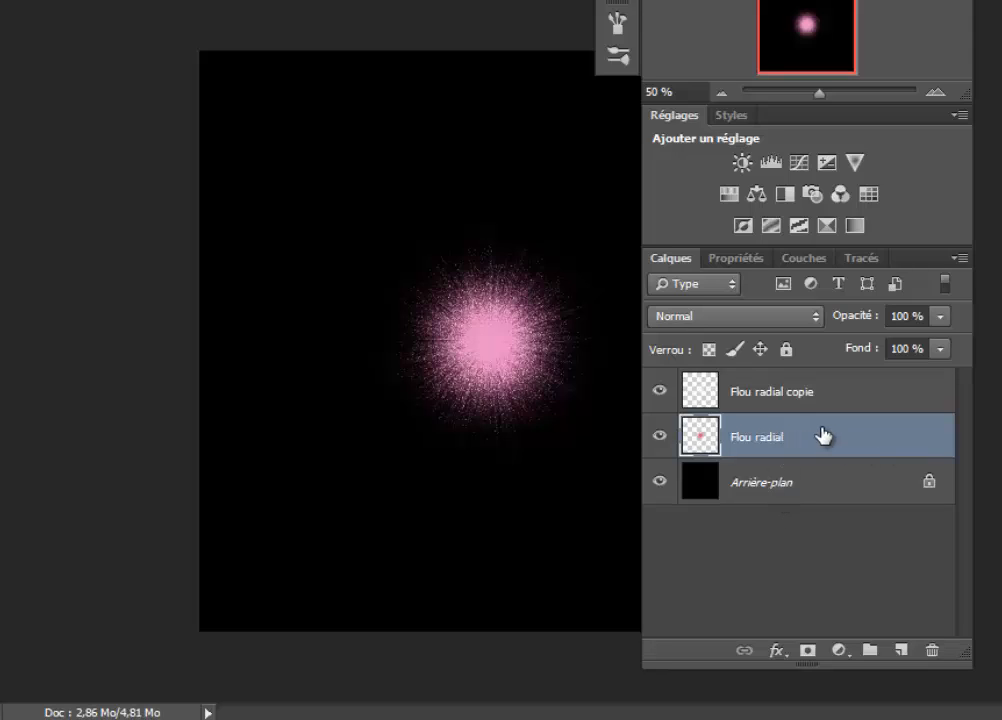
With the black background hidden, stamp the visible layers into a new top layer and hide both Flou radial layers
click(843, 391)
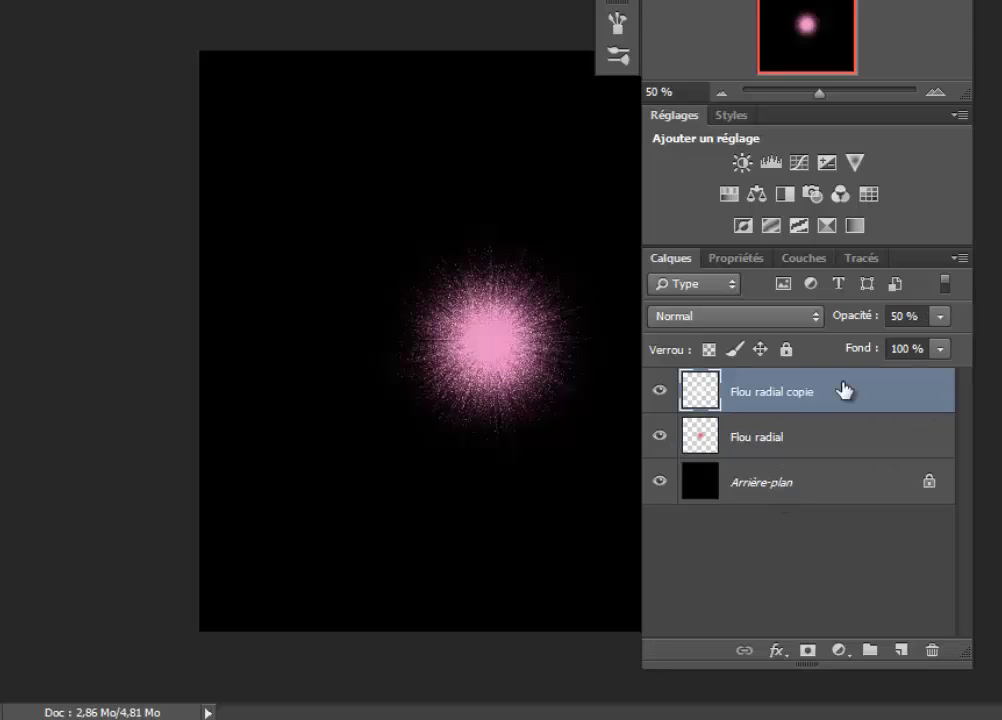
click(659, 483)
click(660, 484)
click(660, 484)
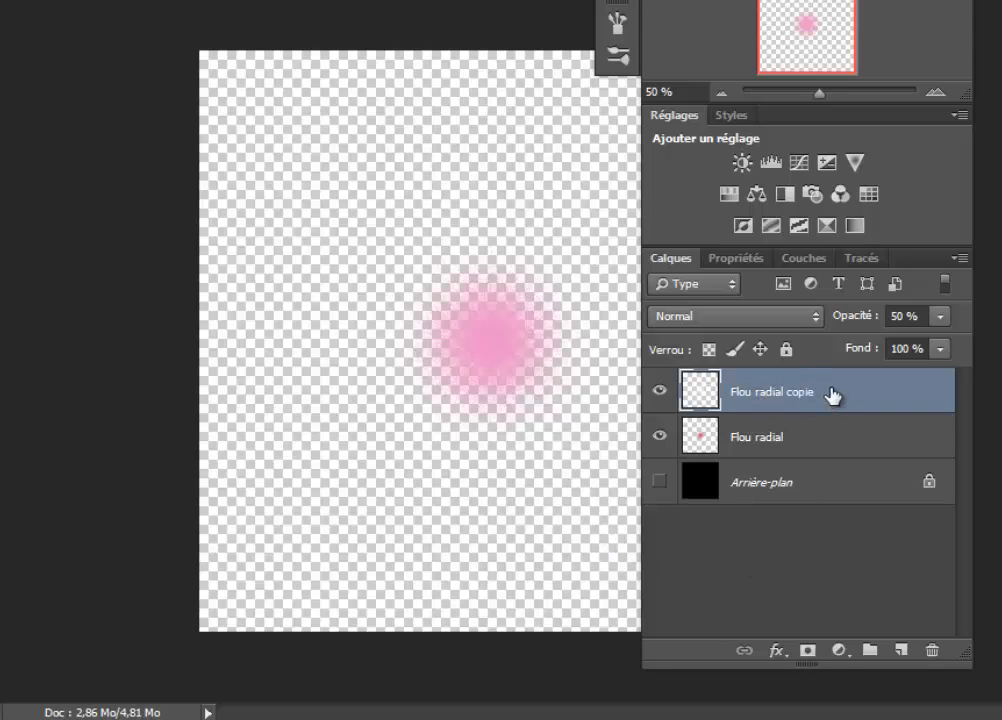
key(ctrl+shift+alt+e)
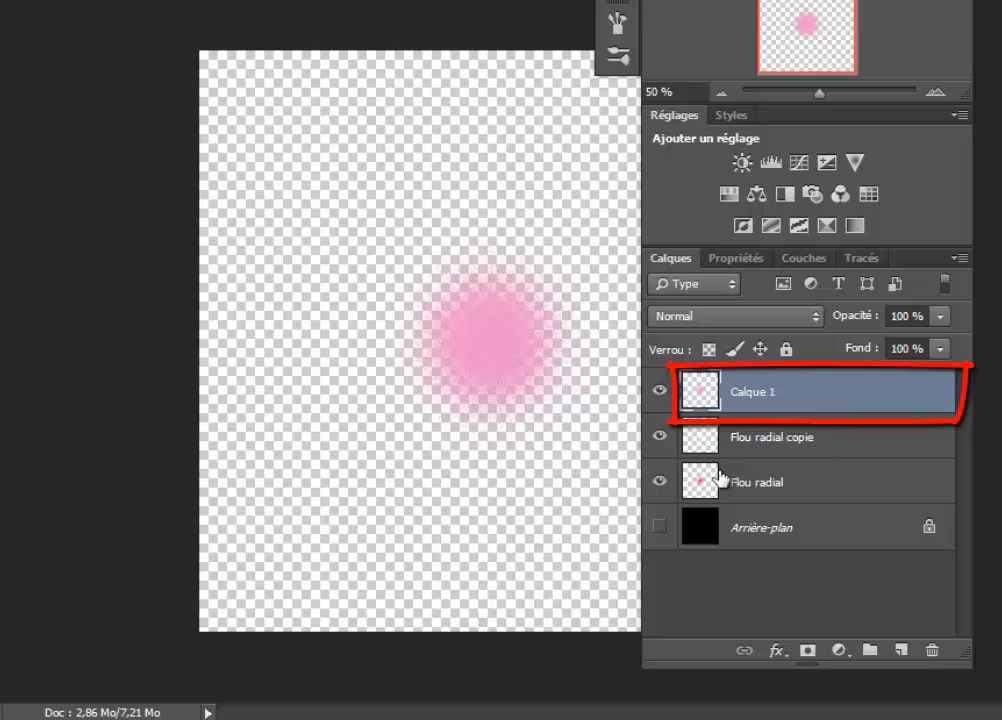
click(659, 481)
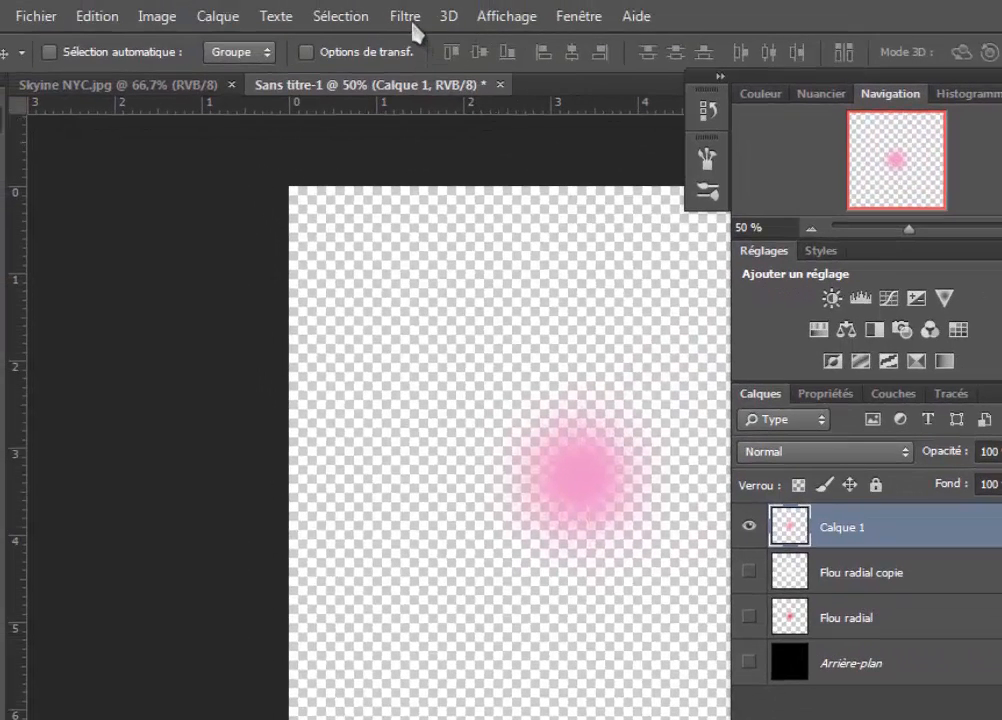
Push the centre of the pink dot on Calque 1 upward with the Fluidité filter, using brush size 700 and pressure 100
click(408, 17)
click(436, 172)
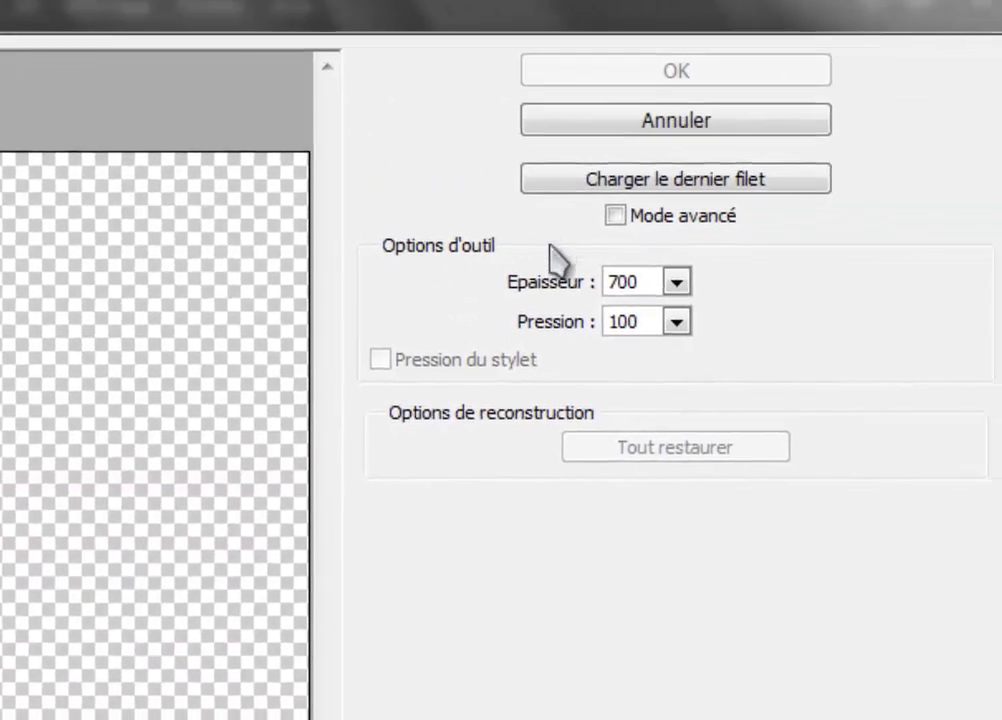
click(655, 283)
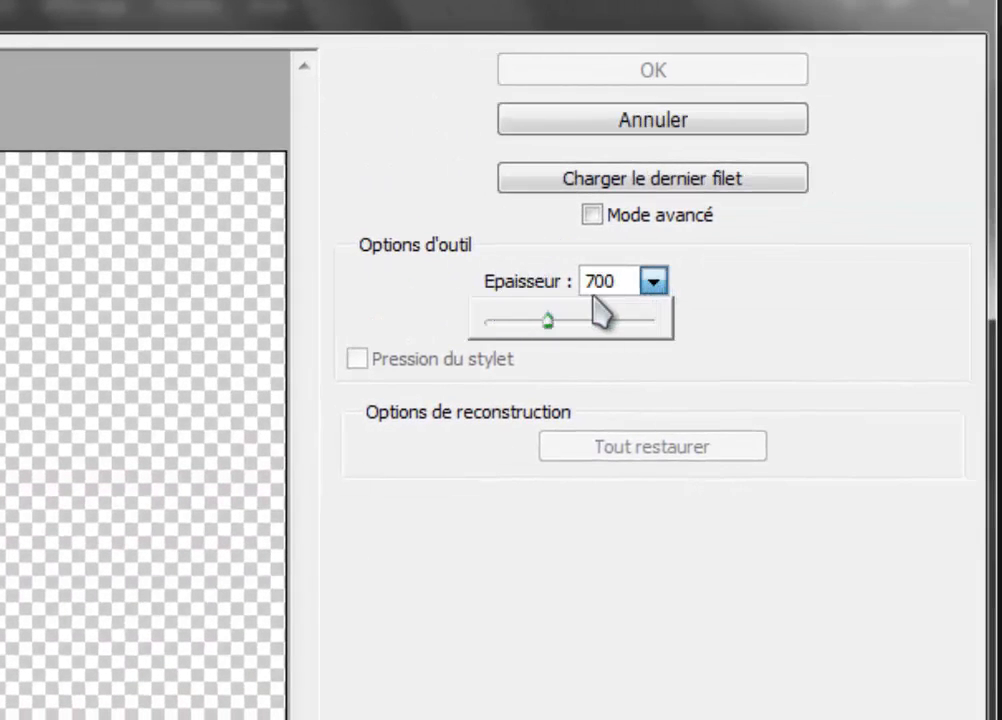
click(697, 272)
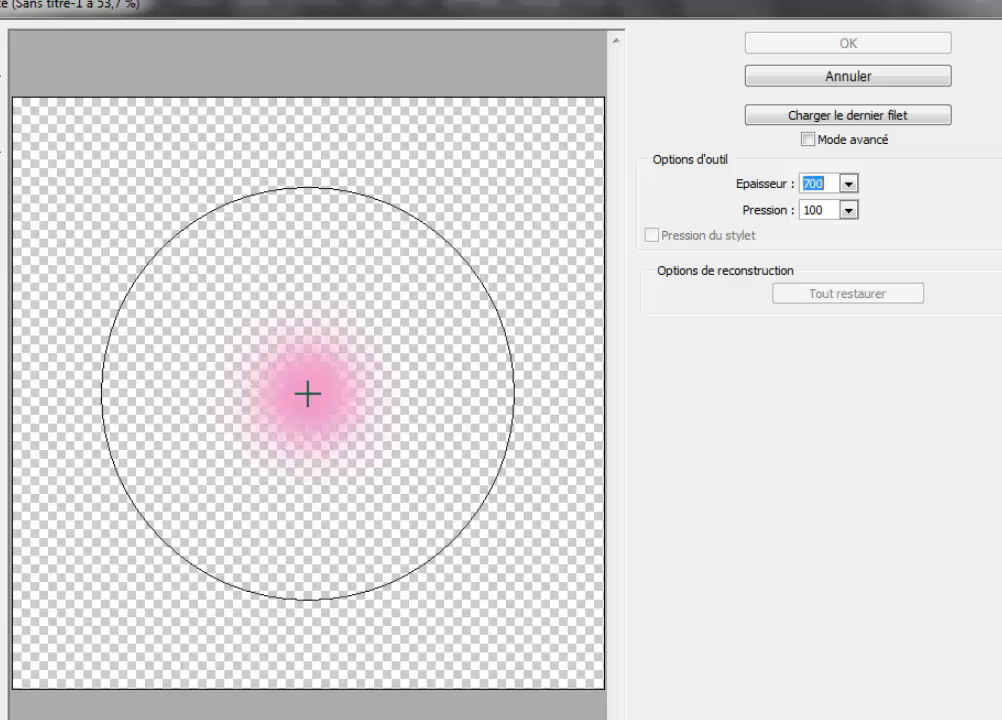
drag(307, 393, 306, 320)
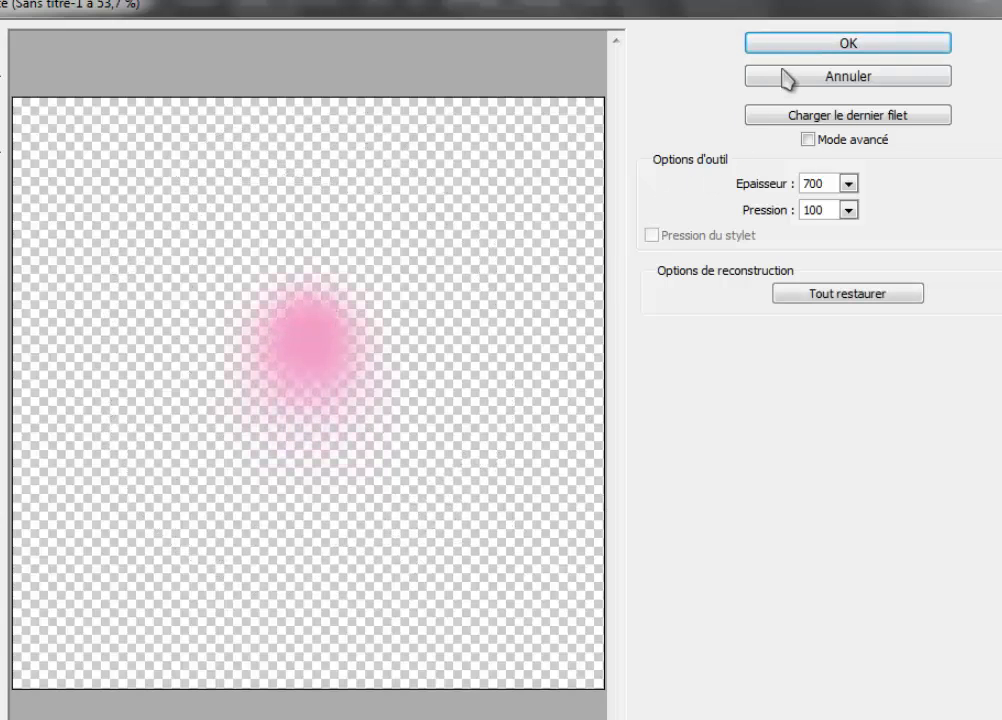
click(849, 45)
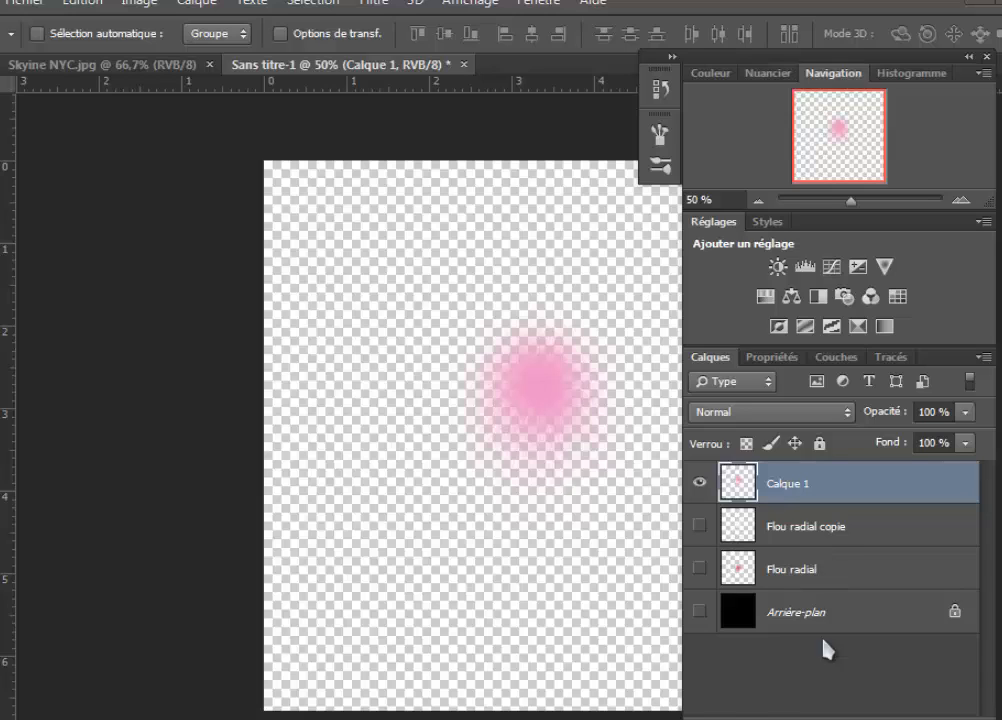
Show the black background and stretch the pink burst on Calque 1 further upward with the Fluidité filter, brush size 700 and pressure 100
click(700, 612)
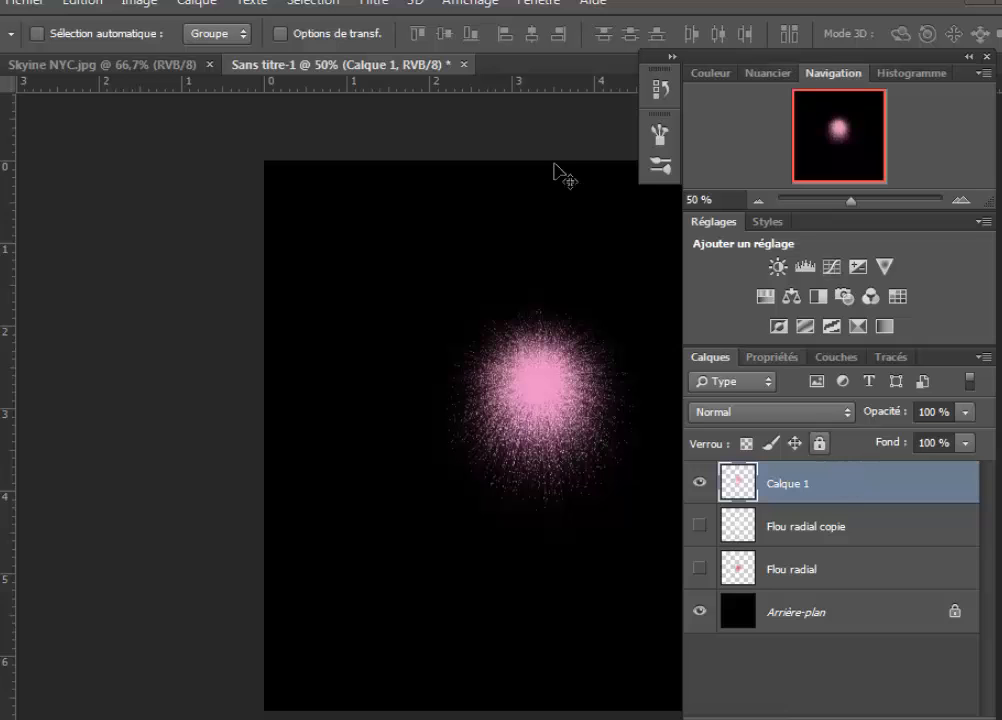
click(362, 10)
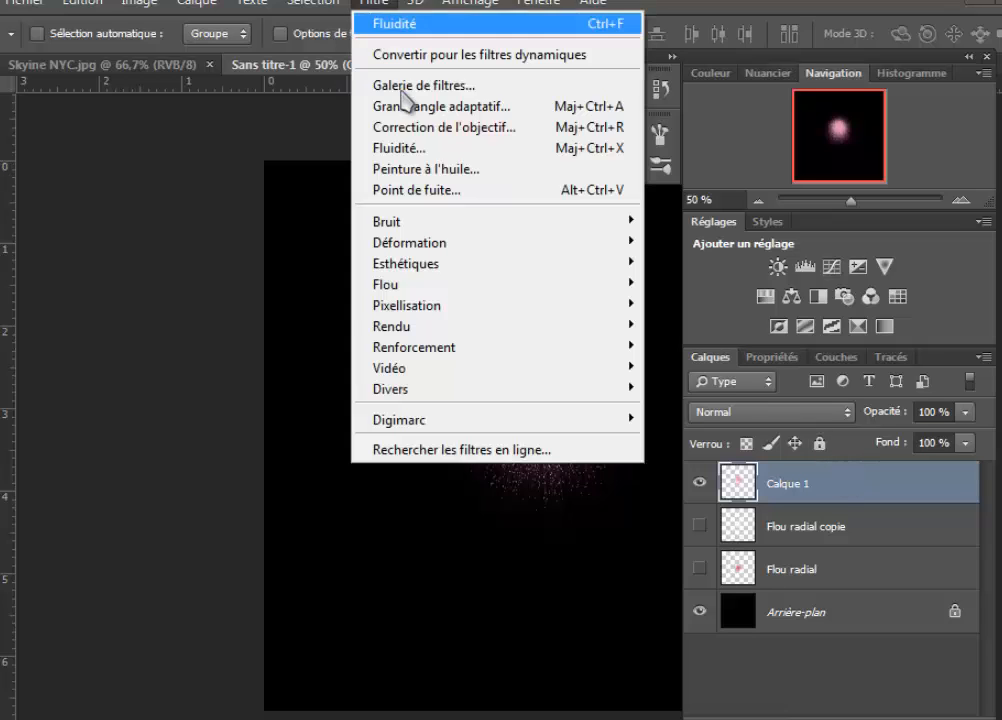
click(408, 152)
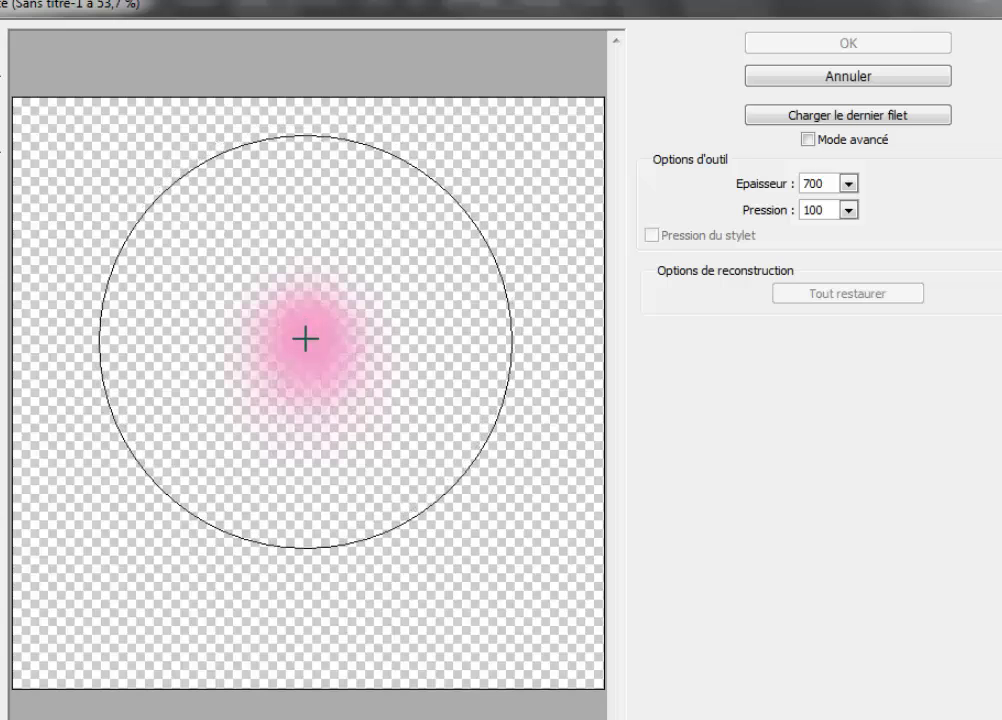
mouse_move(305, 340)
mouse_down()
mouse_move(302, 291)
mouse_move(305, 311)
mouse_up()
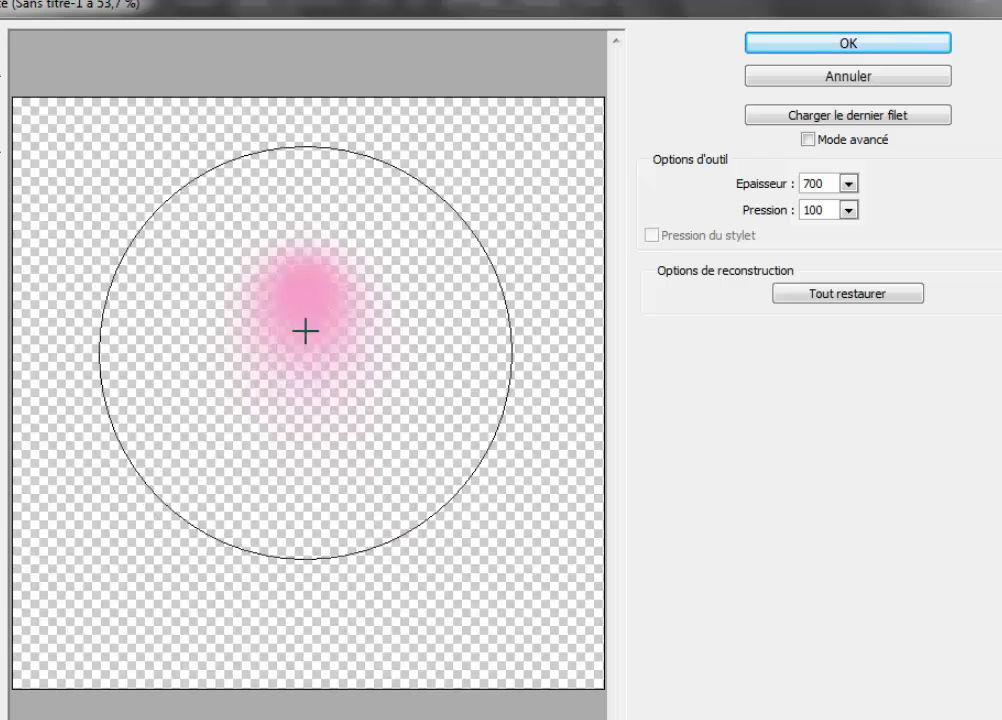
drag(305, 292, 304, 199)
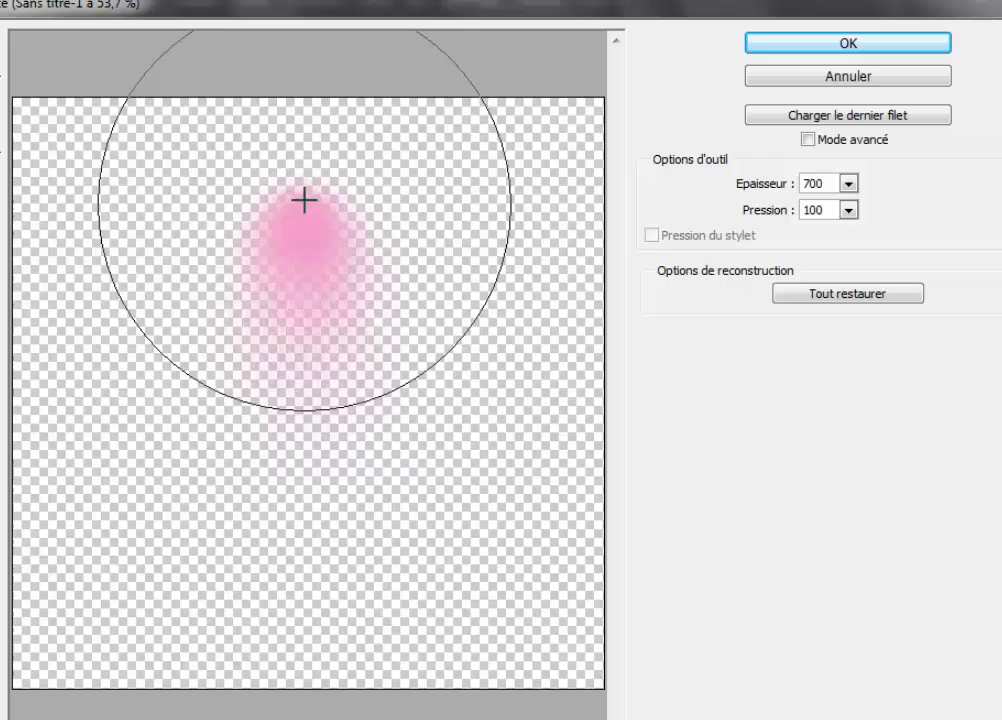
click(817, 44)
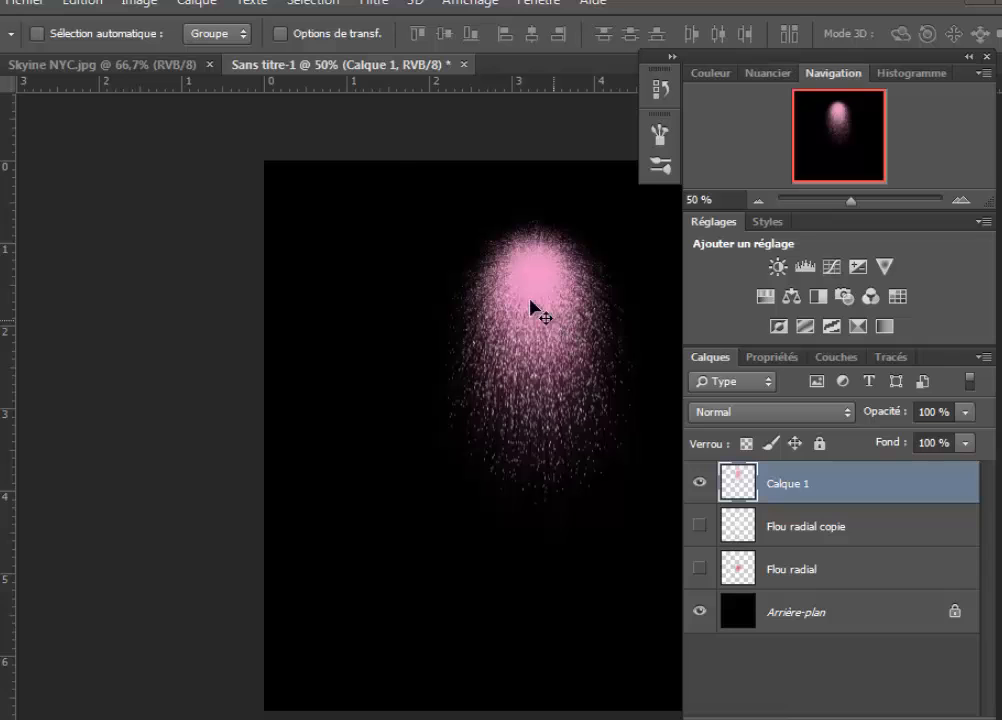
Copy the Calque 1 burst from Sans titre-1 into Skyine NYC.jpg, placing it in the sky to the right of the New Yorker building
click(160, 65)
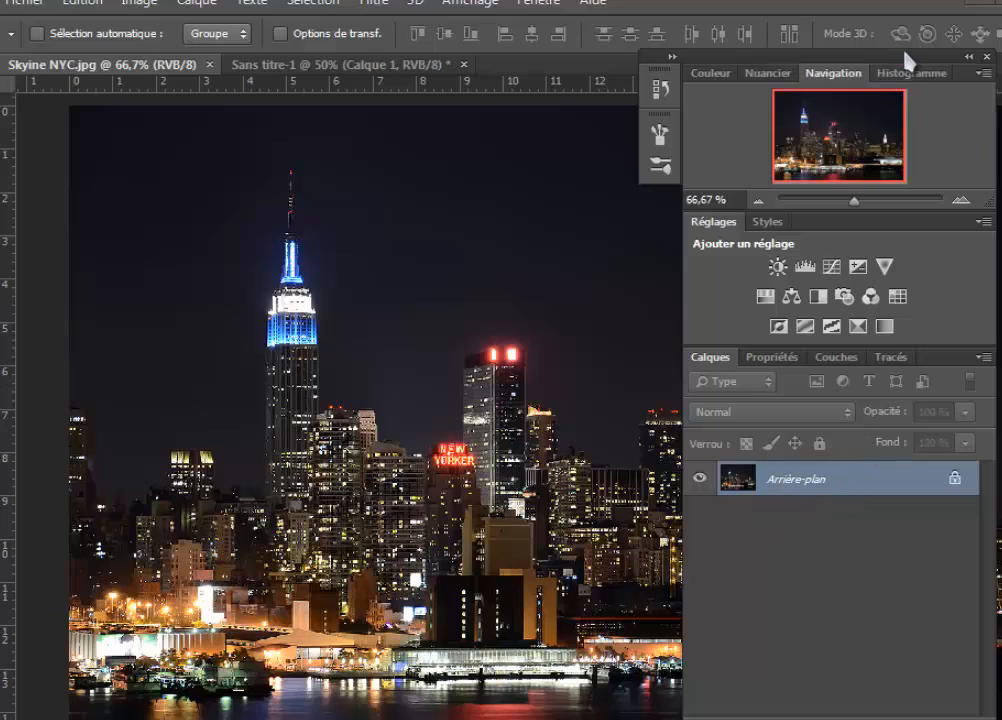
drag(903, 57, 847, 516)
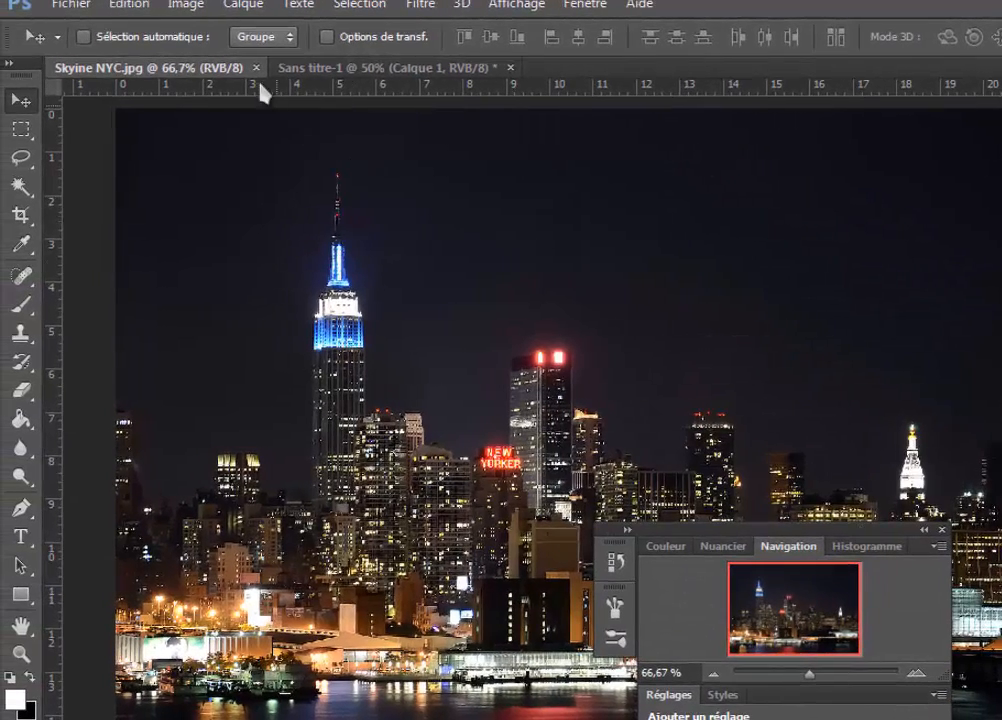
click(309, 72)
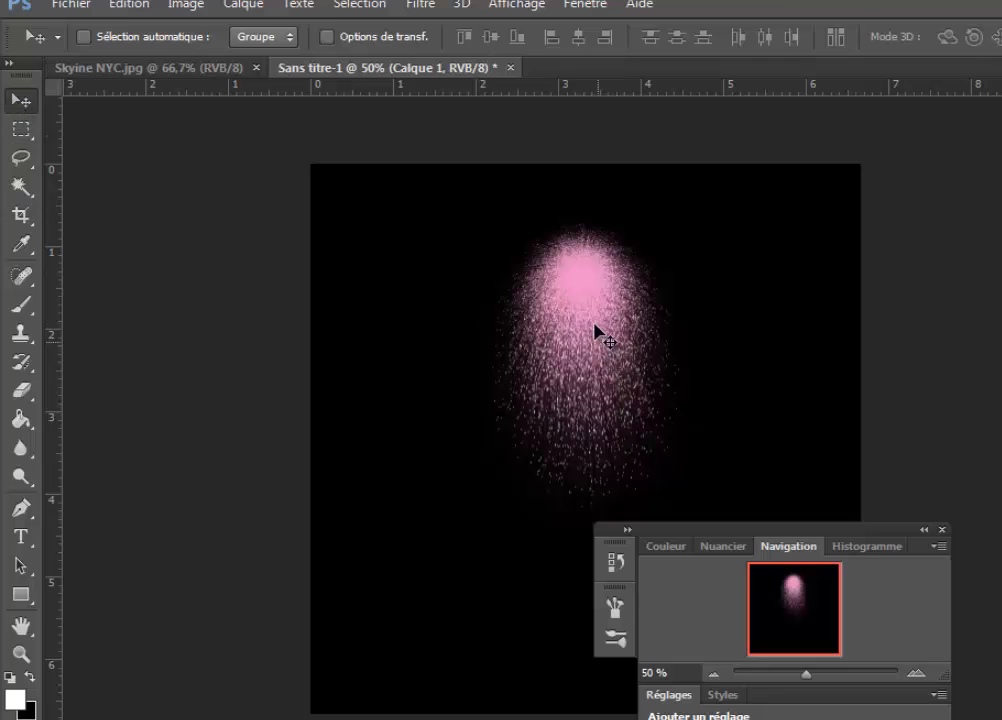
drag(590, 312, 409, 72)
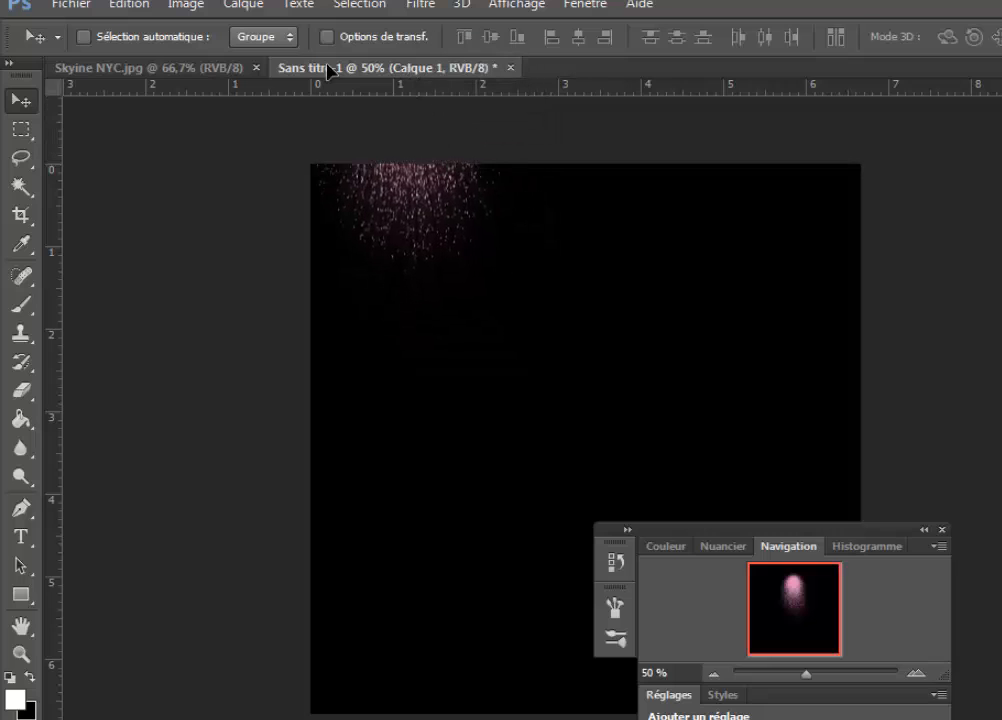
click(133, 68)
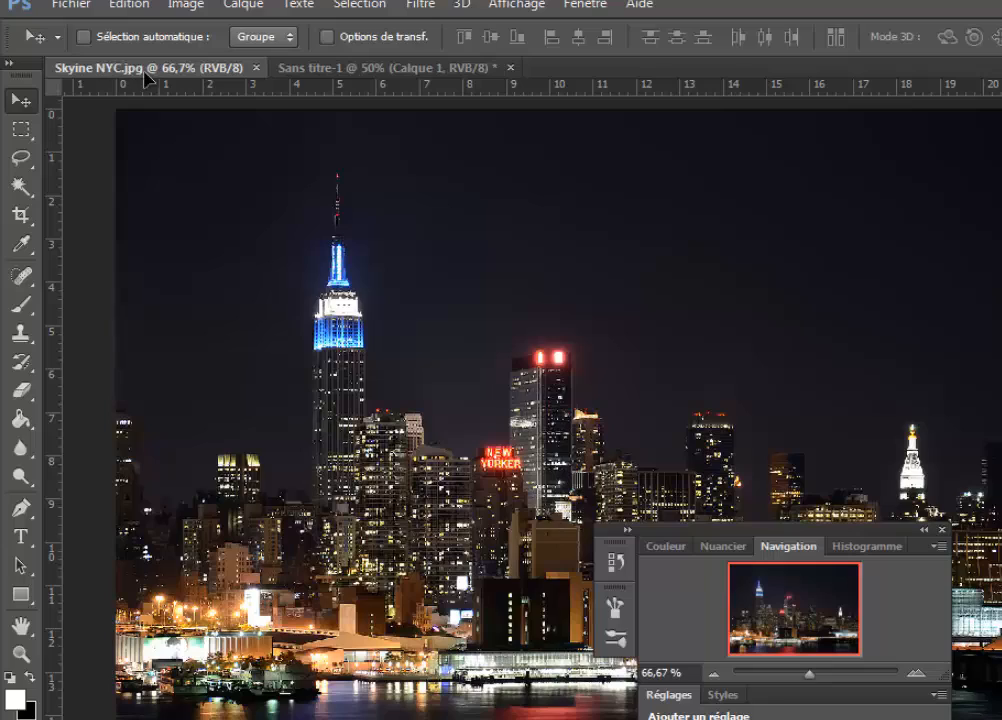
drag(155, 80, 709, 253)
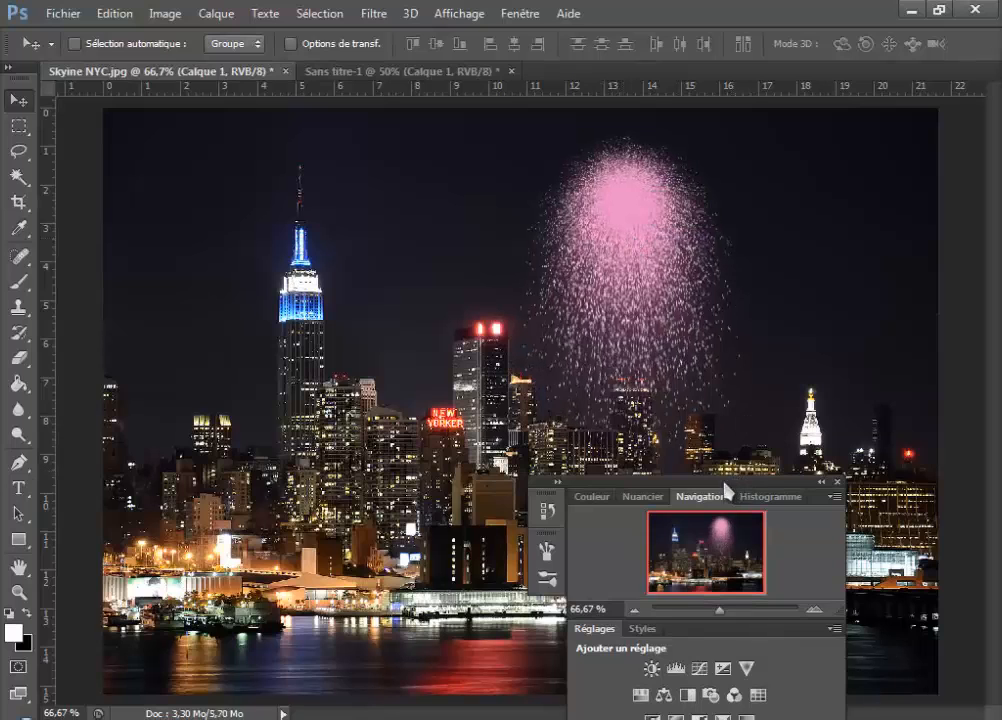
Scale the pink burst down around its centre to about 57.5 % width and height
drag(735, 485, 249, 243)
key(ctrl+t)
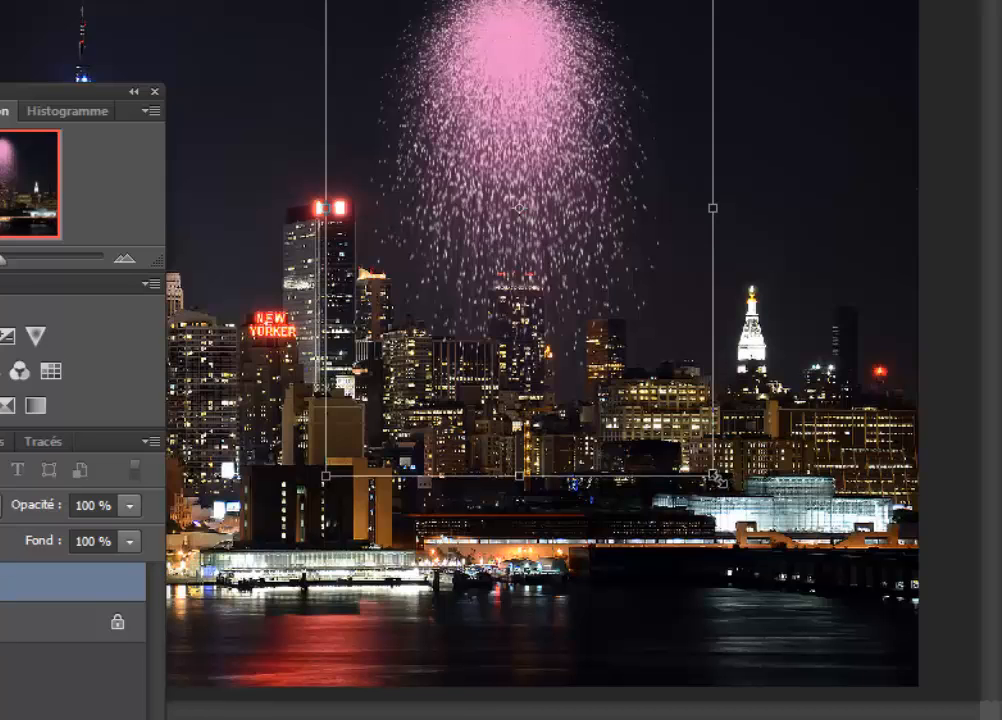
drag(714, 478, 631, 382)
key(ctrl+z)
drag(713, 478, 612, 378)
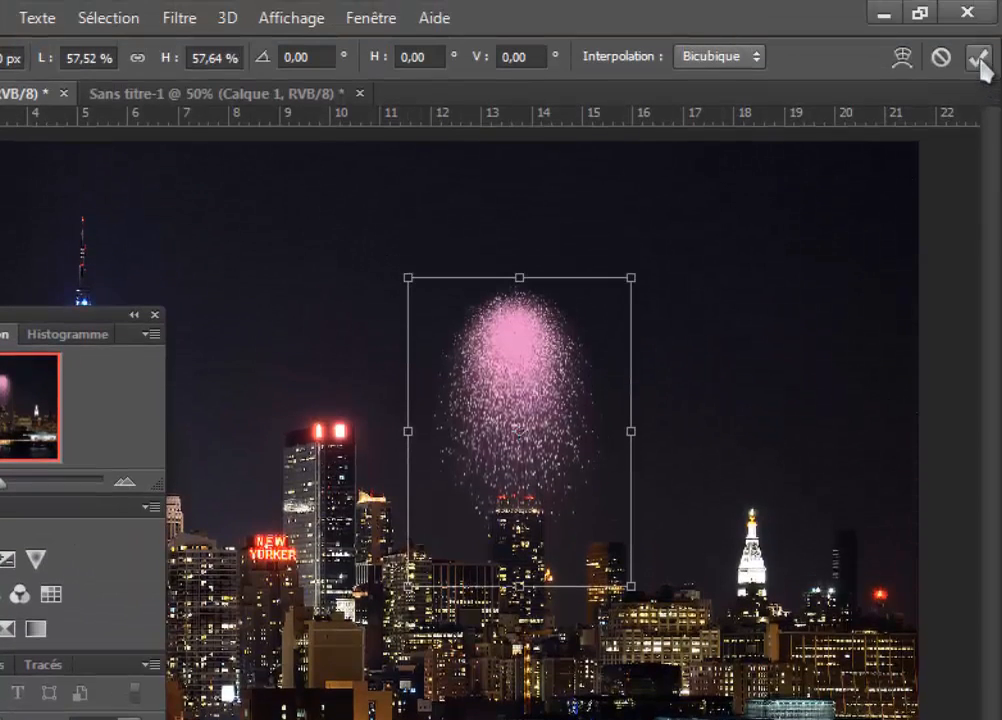
click(980, 62)
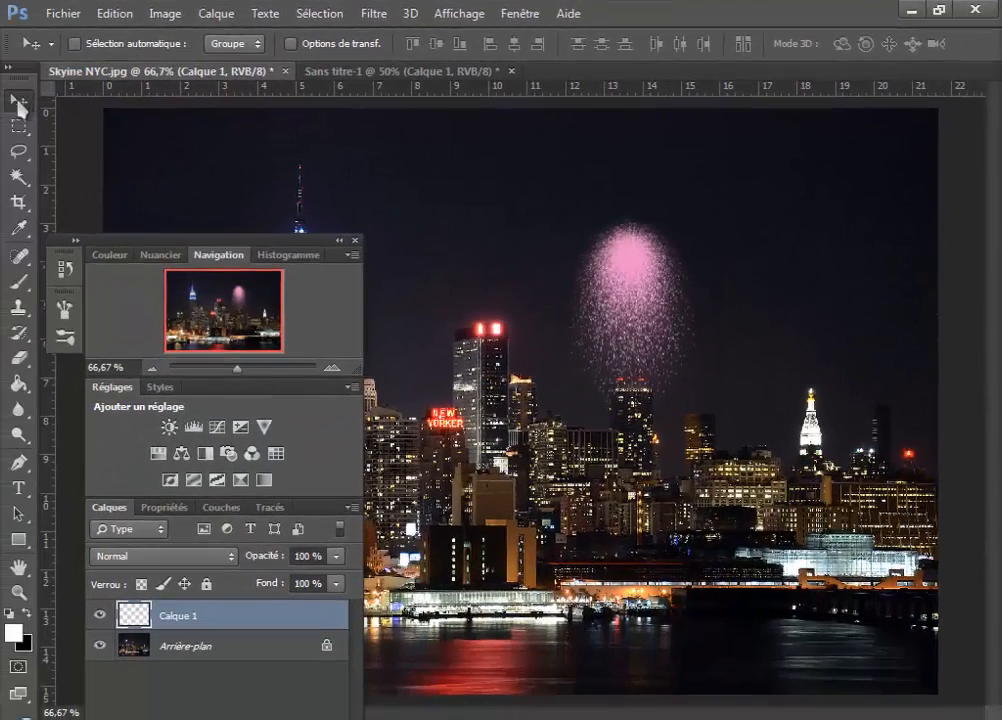
Move the burst to the far right of the sky and place a duplicate at the same height to its left
drag(644, 289, 777, 240)
drag(265, 247, 279, 122)
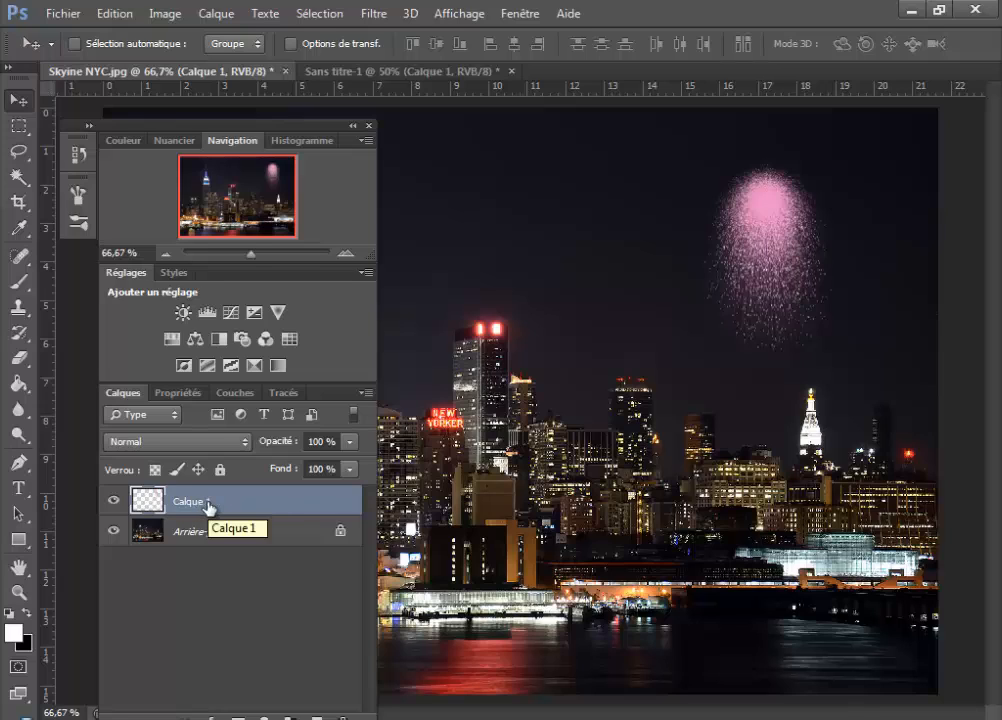
key(ctrl+j)
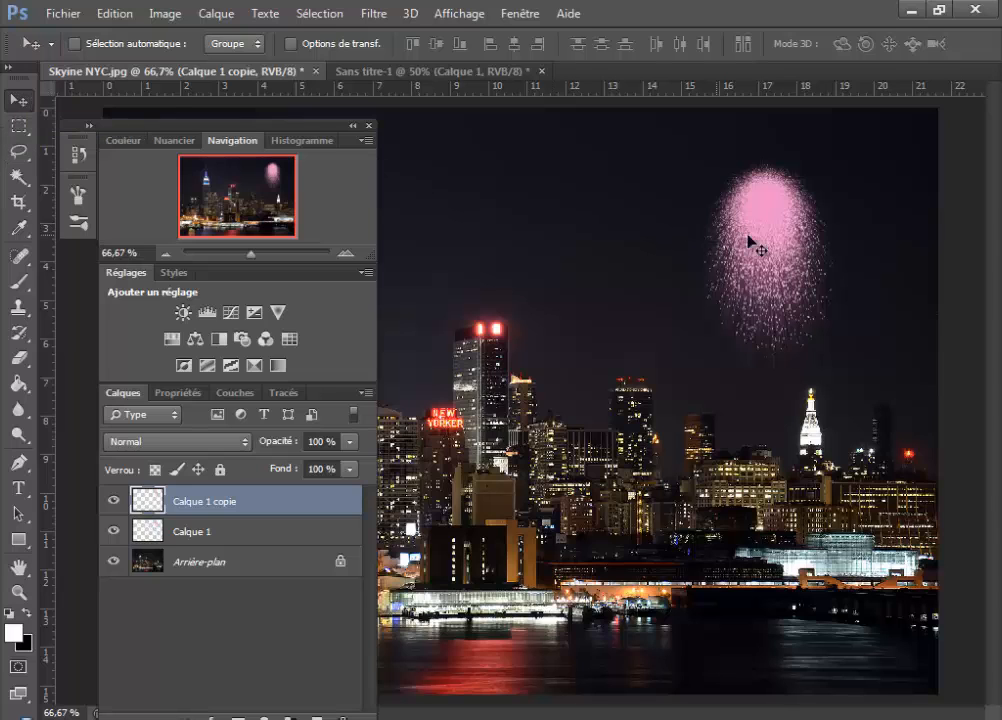
drag(745, 239, 590, 243)
drag(190, 122, 210, 212)
drag(270, 280, 305, 172)
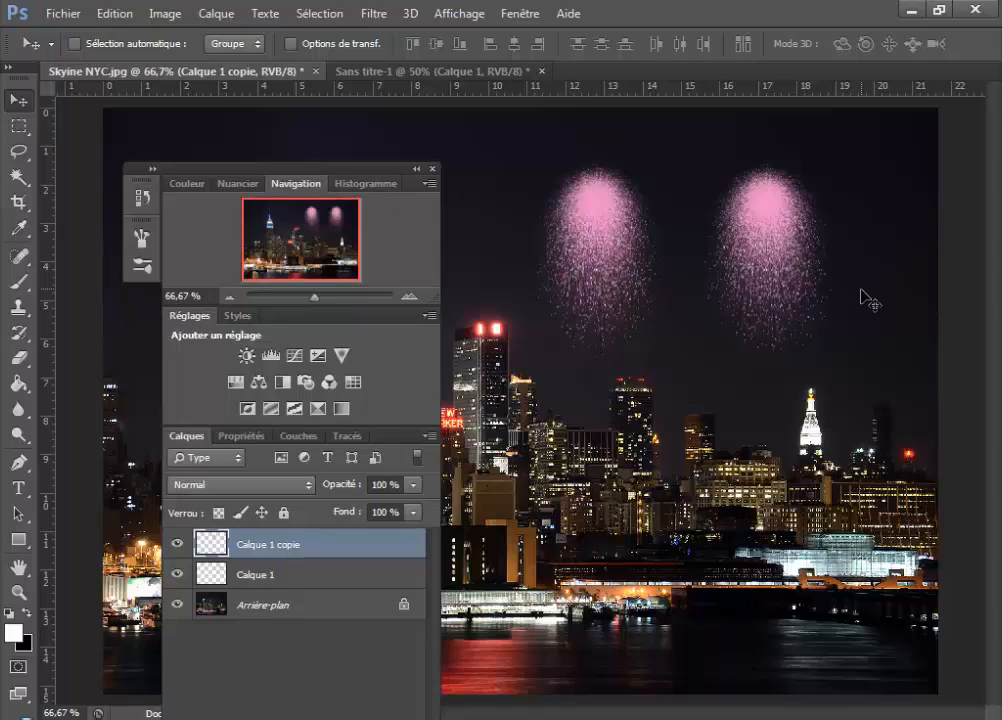
Lower the Calque 1 burst to just above the lit white tower so the two fireworks sit at different heights
drag(776, 234, 774, 233)
click(252, 578)
mouse_move(774, 228)
mouse_down()
mouse_move(798, 229)
mouse_move(784, 226)
mouse_up()
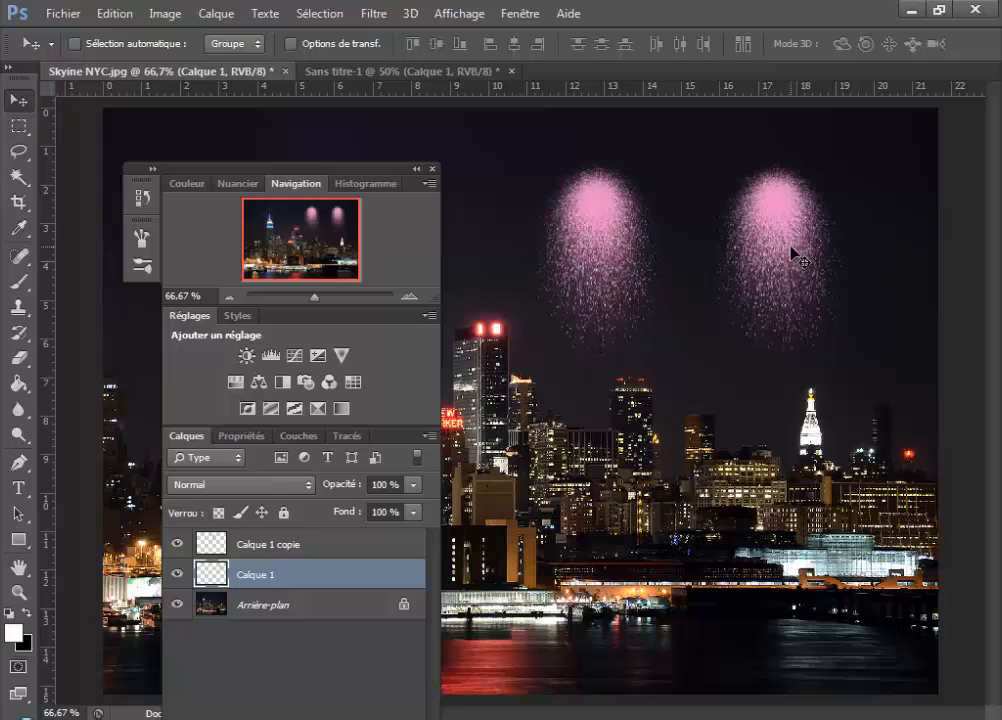
drag(793, 255, 778, 305)
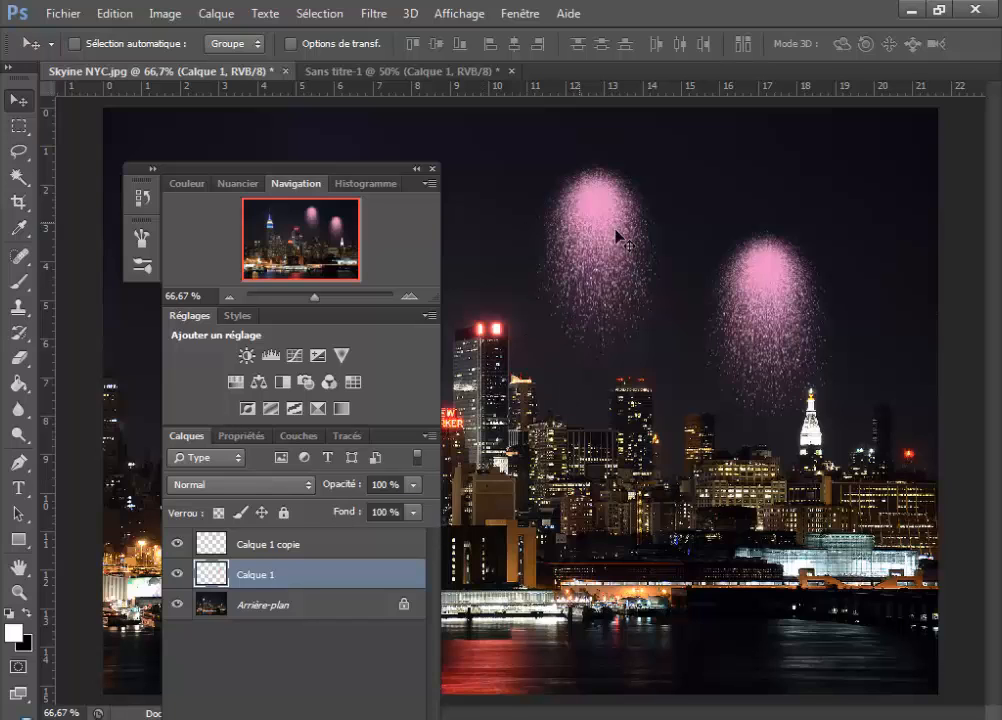
Add a Teinte/Saturation adjustment layer clipped to Calque 1 copie
click(260, 553)
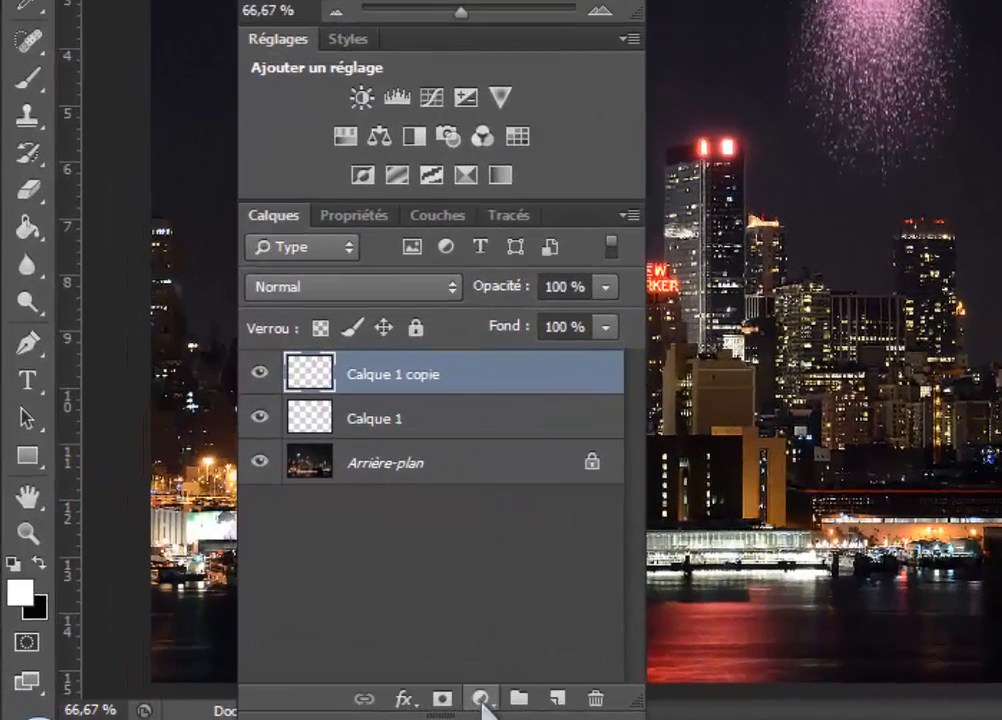
click(483, 703)
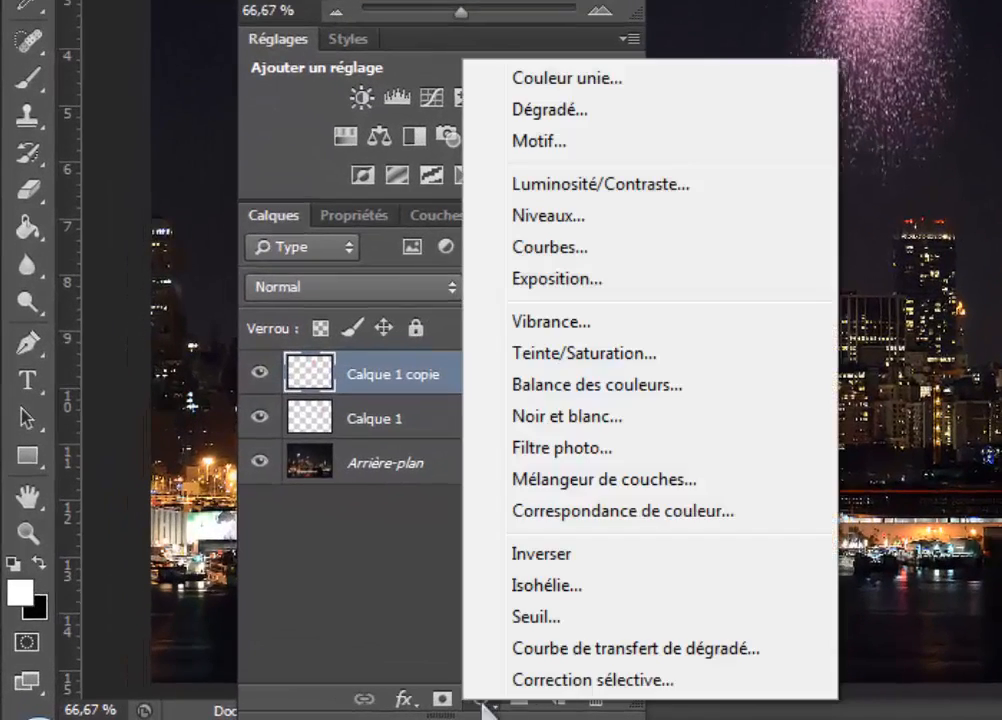
click(555, 355)
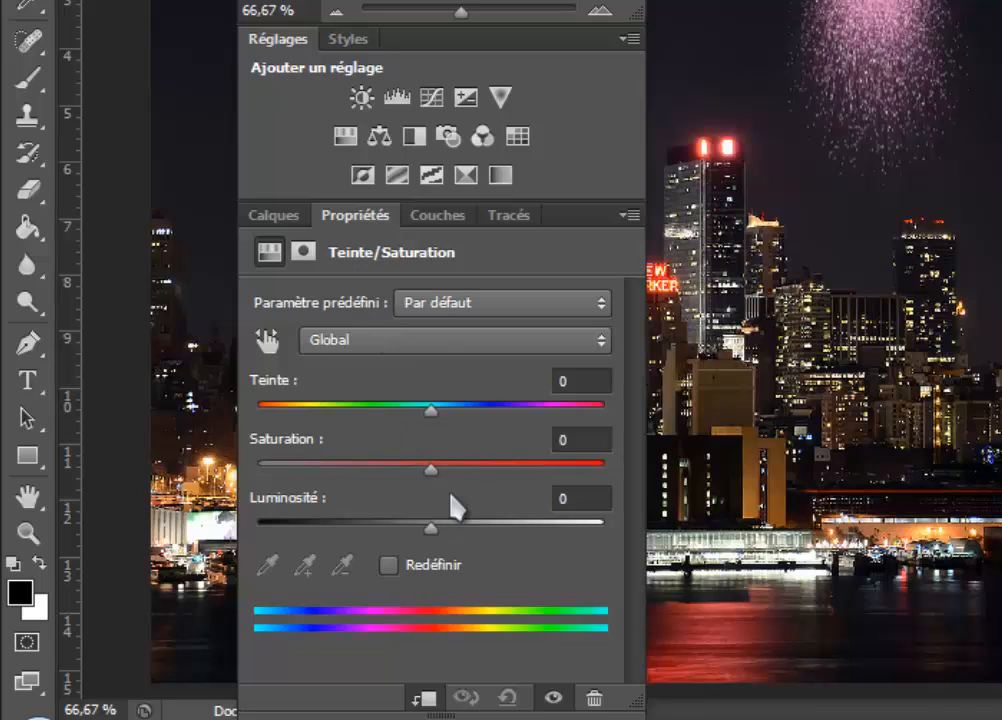
click(284, 222)
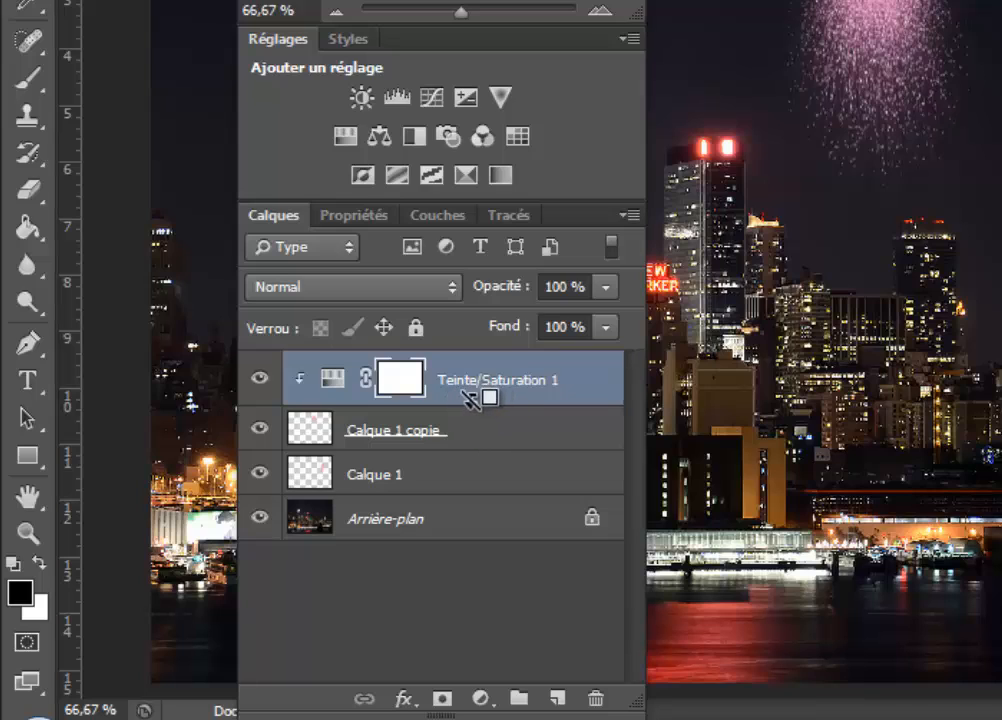
click(360, 216)
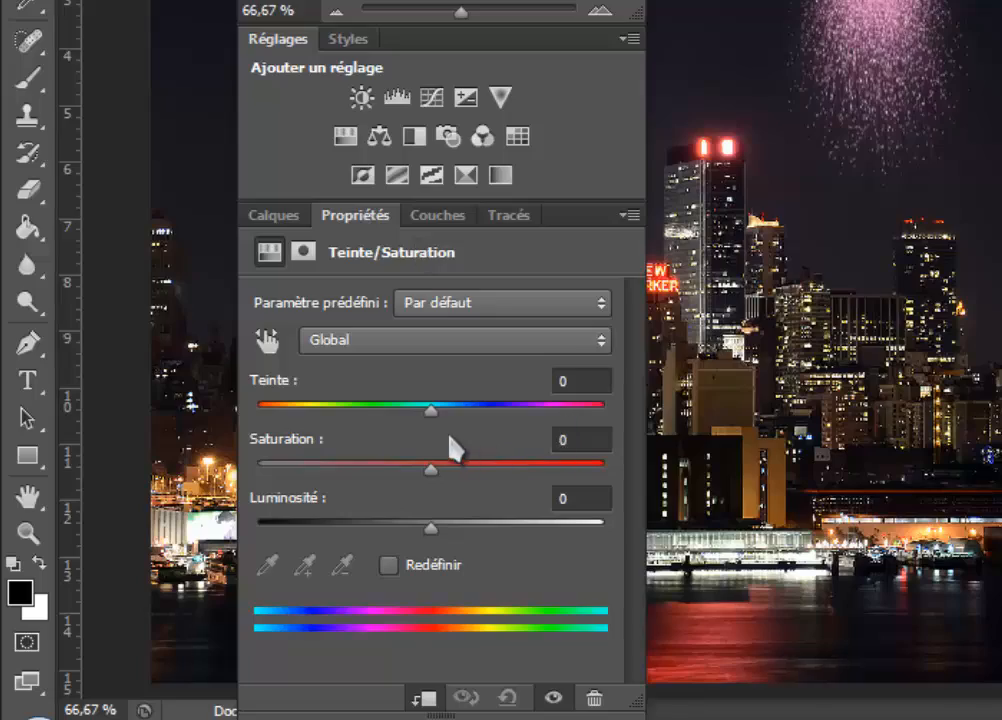
Recolour the copied burst yellow with Teinte +91, Saturation +50 and Luminosité +28
drag(430, 417, 351, 423)
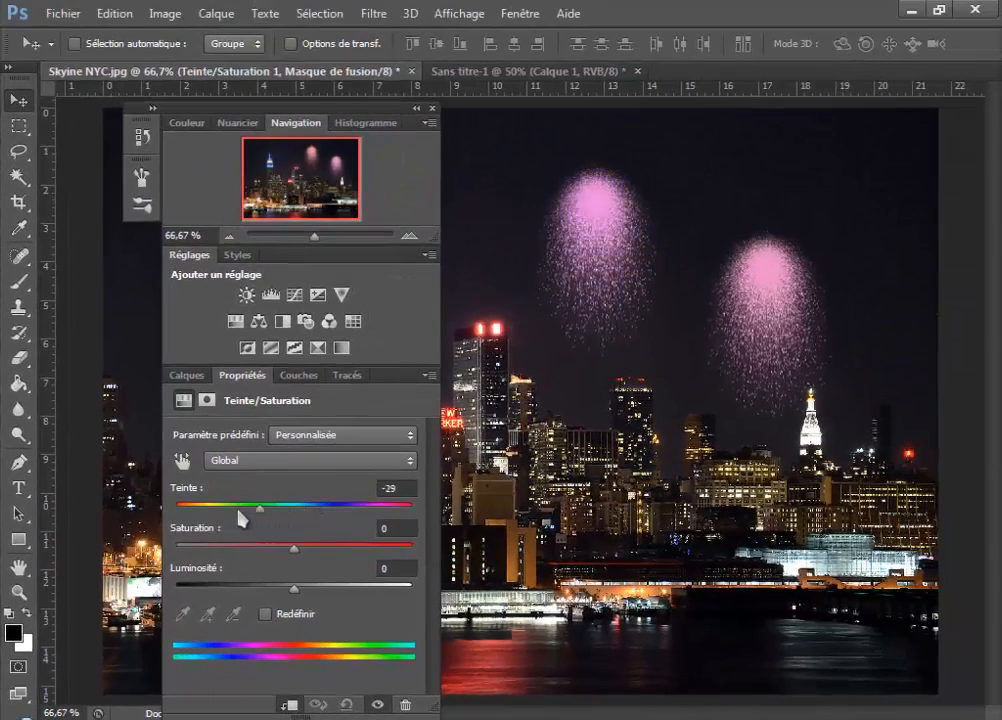
drag(240, 513, 372, 512)
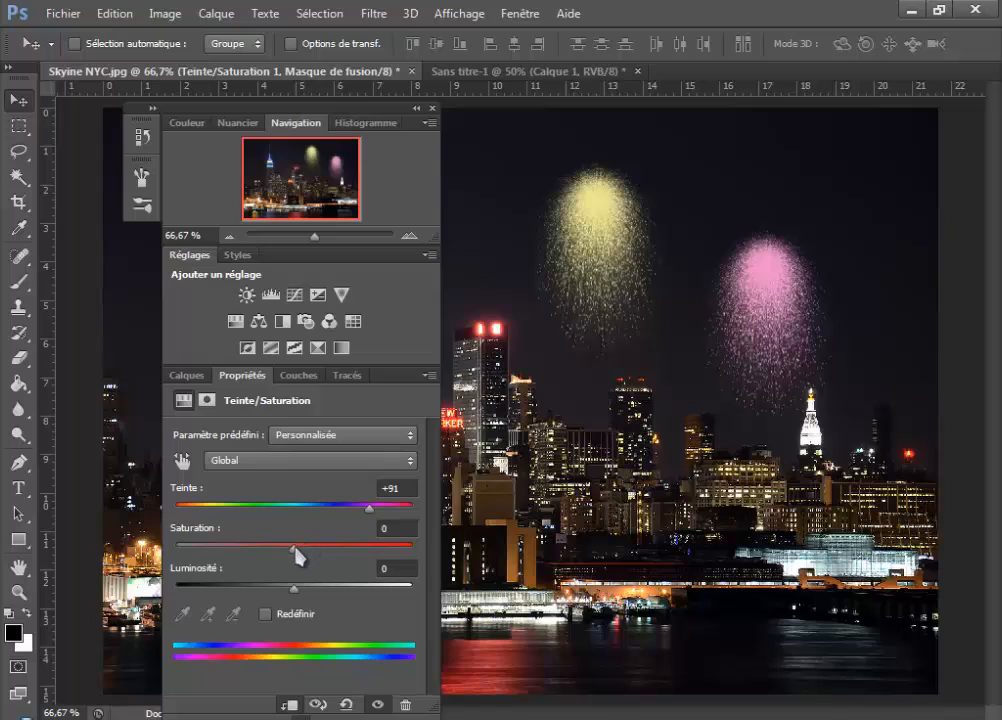
drag(295, 549, 353, 550)
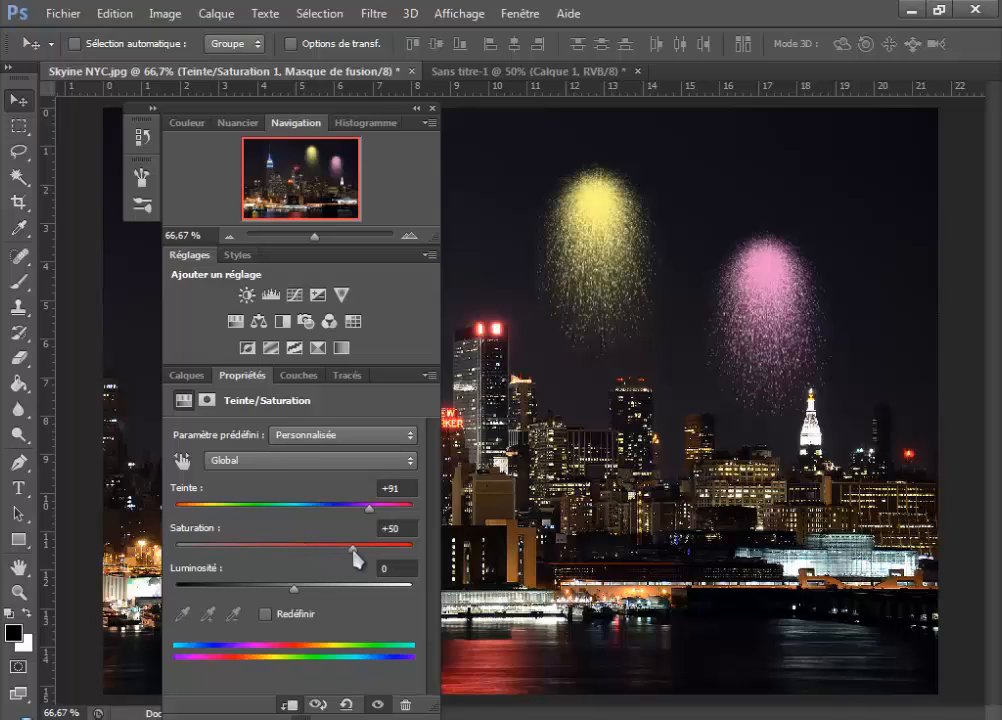
drag(296, 591, 328, 592)
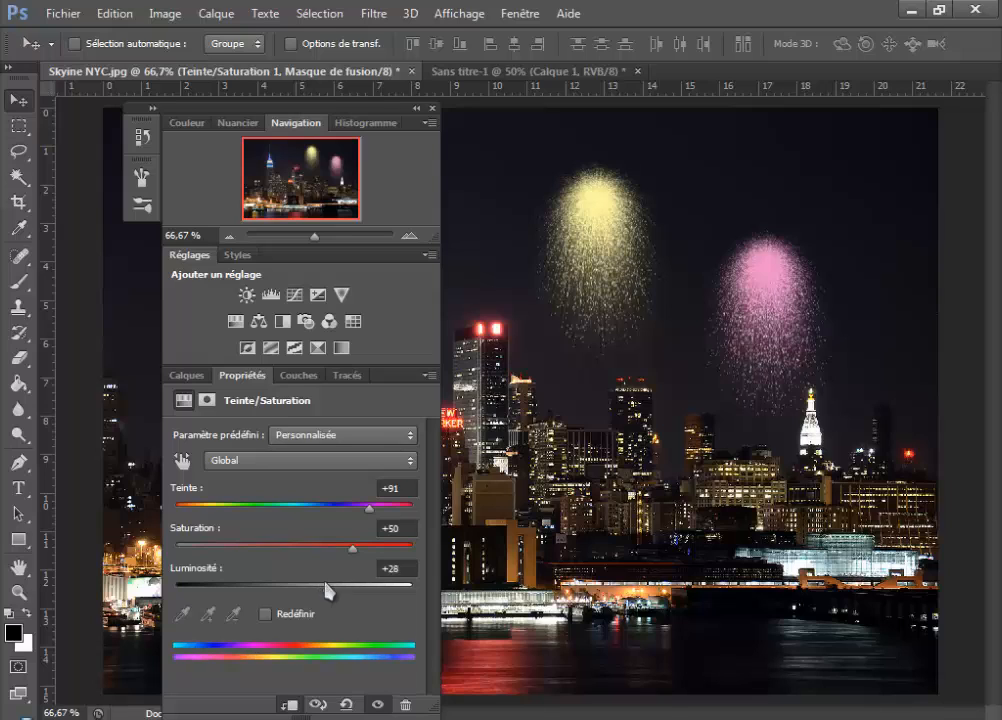
Group Calque 1 copie, its clipped Teinte/Saturation adjustment and Calque 1 together
click(187, 376)
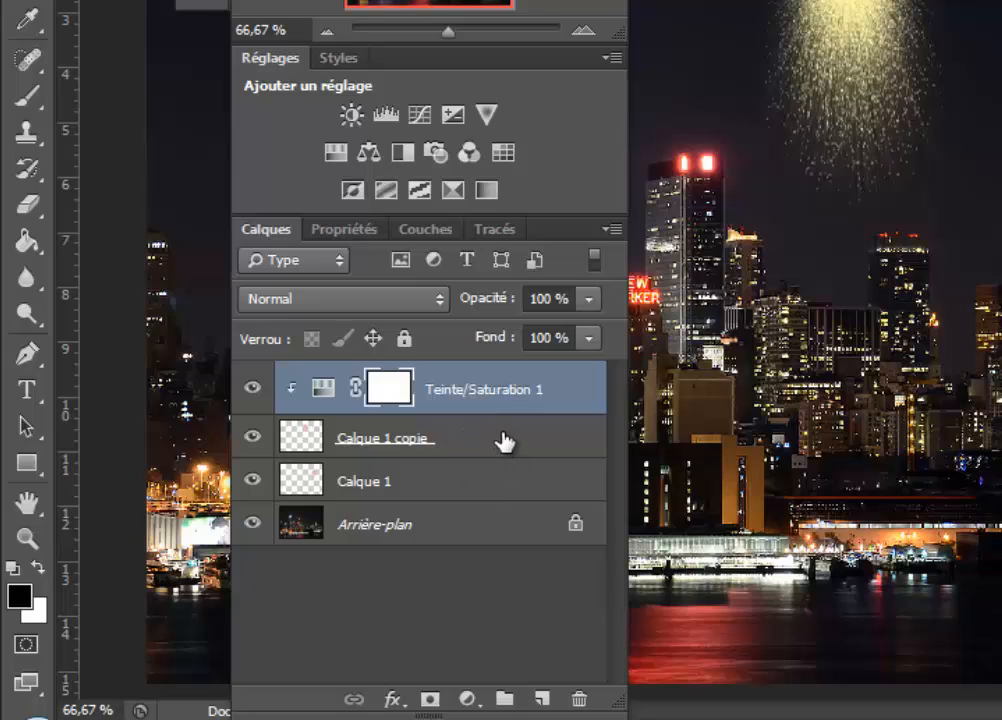
click(503, 439)
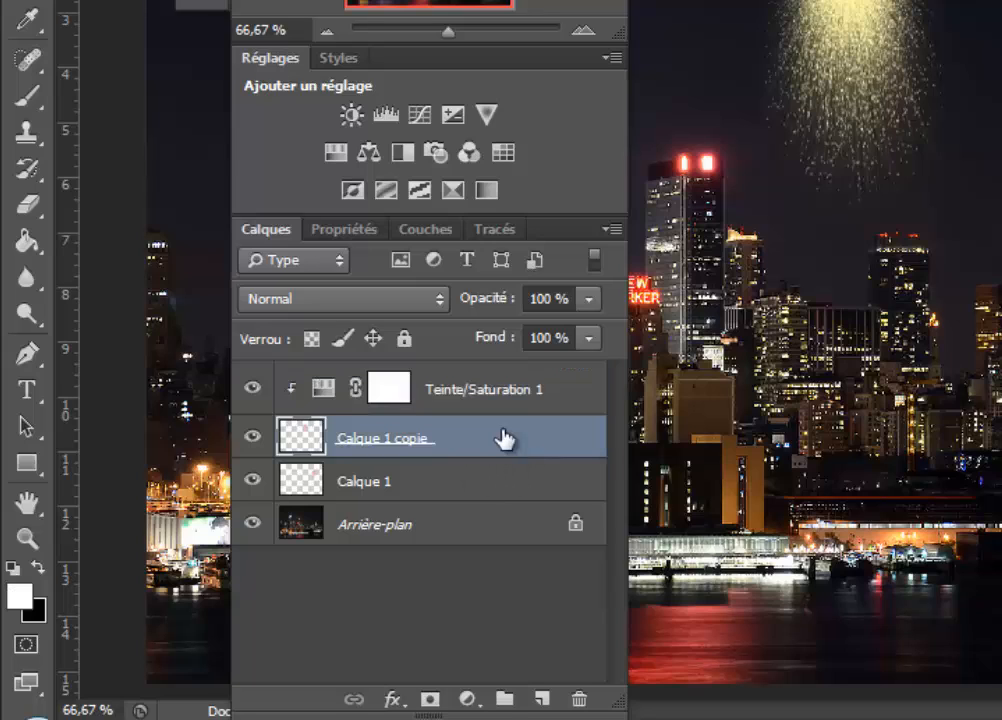
shift+click(426, 478)
shift+click(433, 487)
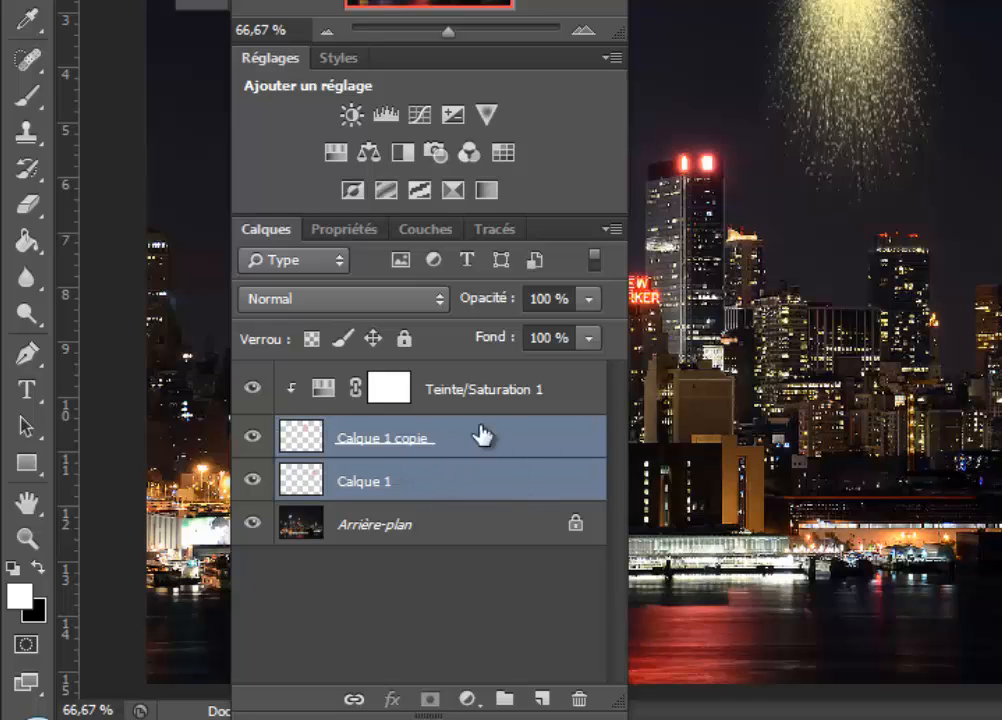
key(ctrl+g)
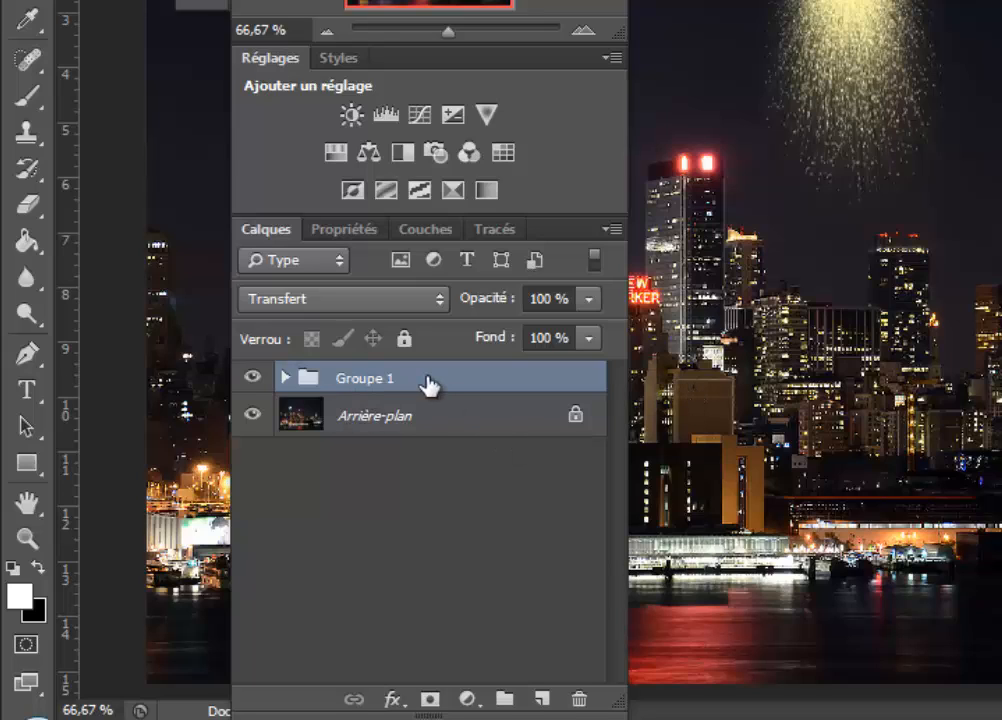
Duplicate Groupe 1 and move the copy of both fireworks straight down over the buildings and waterfront
key(ctrl+j)
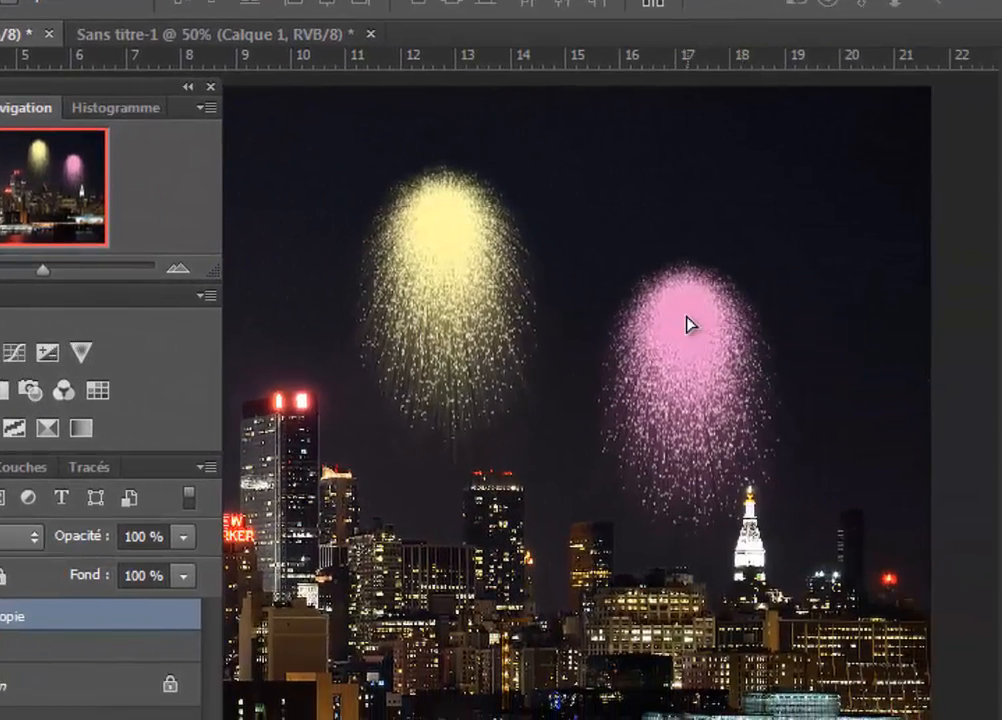
drag(688, 323, 673, 650)
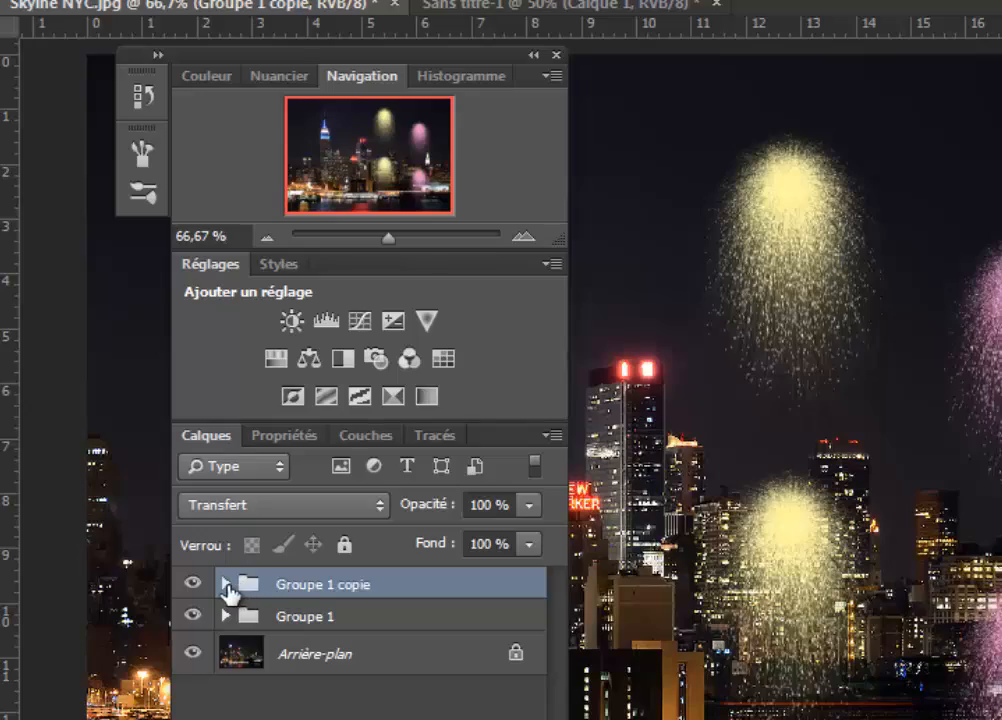
In Groupe 1 copie, move Calque 1 copie's yellow burst down until it is level with the lower pink burst
click(225, 584)
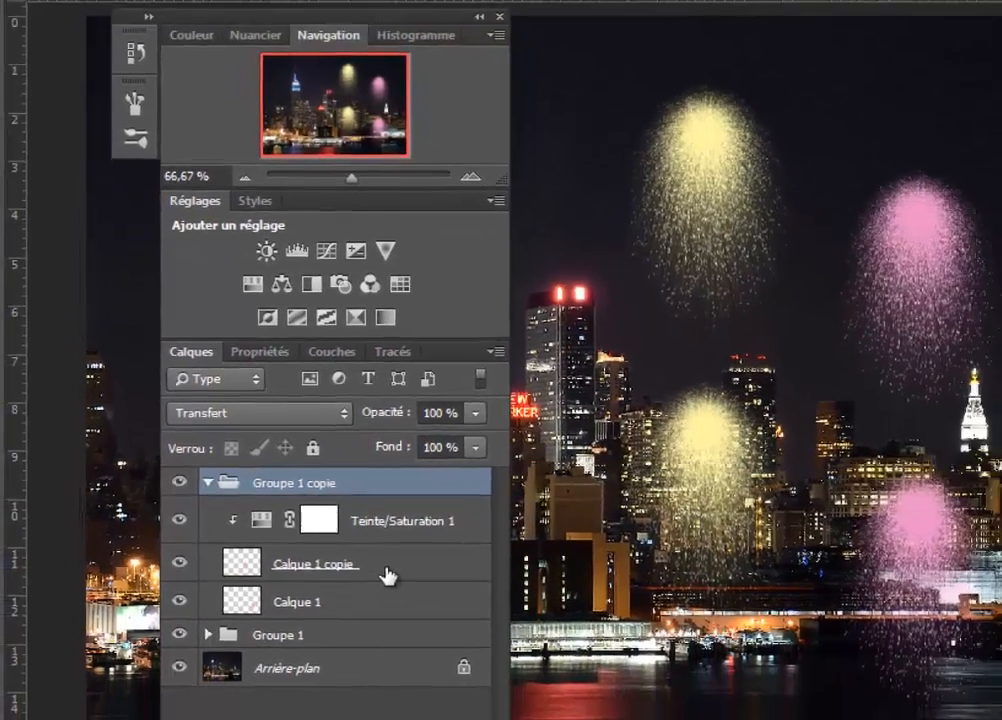
click(405, 580)
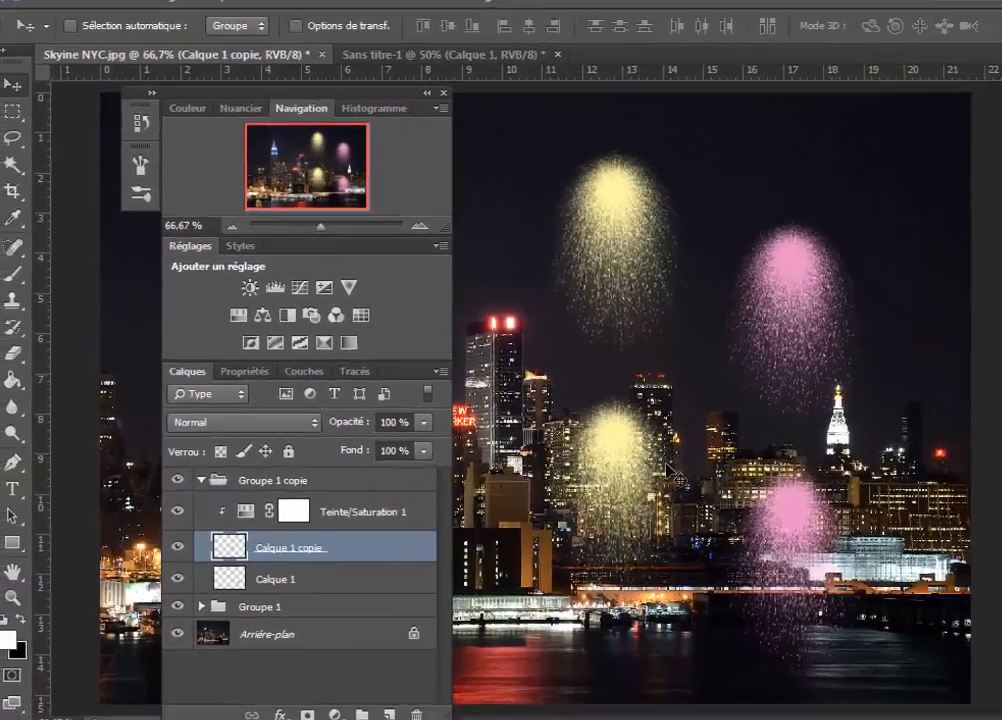
drag(612, 462, 597, 482)
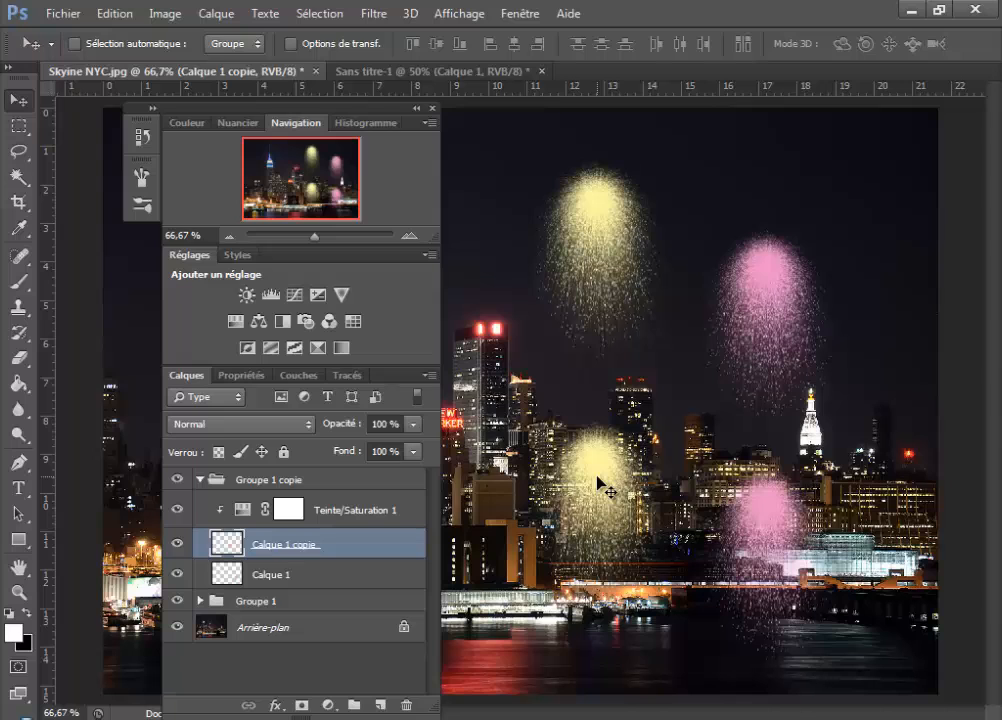
drag(597, 469, 613, 521)
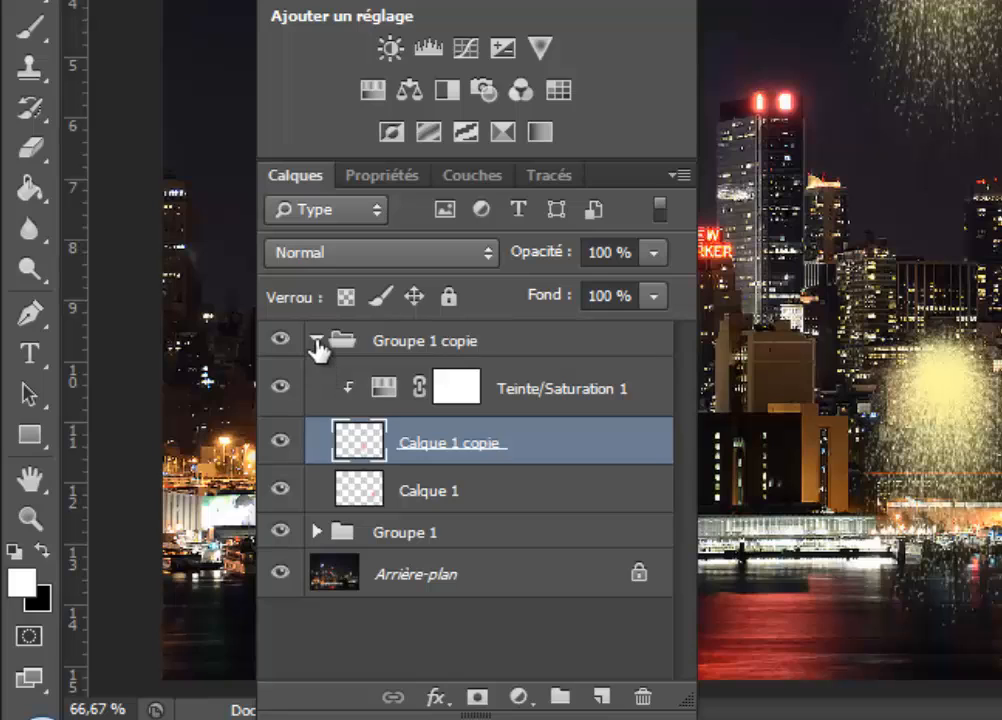
Collapse Groupe 1 copie and convert the whole group to a smart object (objet dynamique)
click(317, 345)
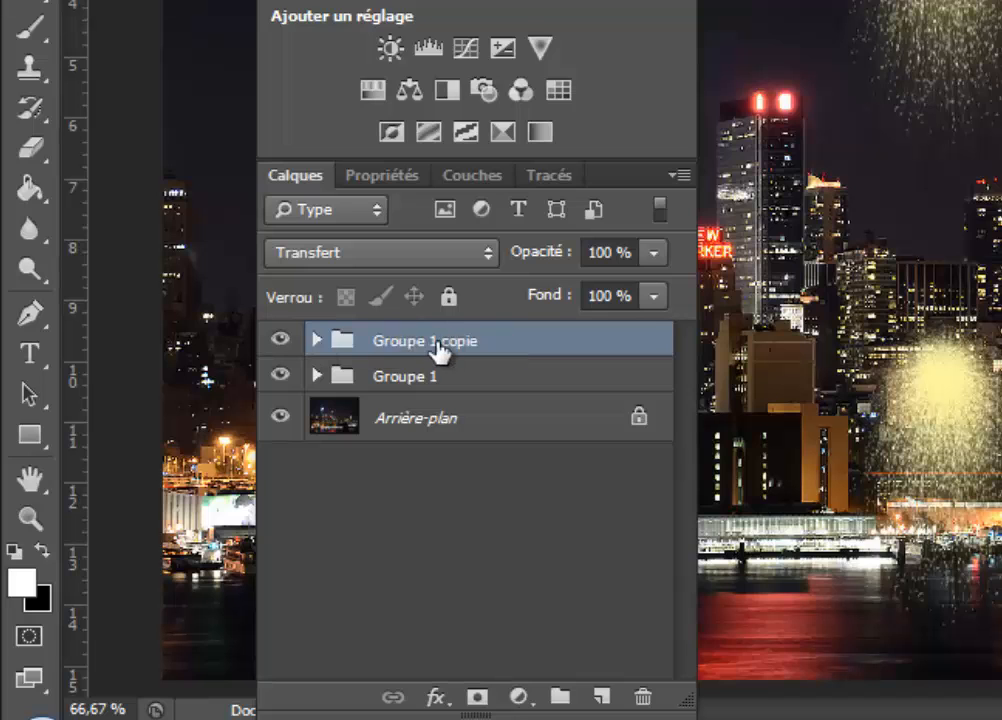
click(684, 178)
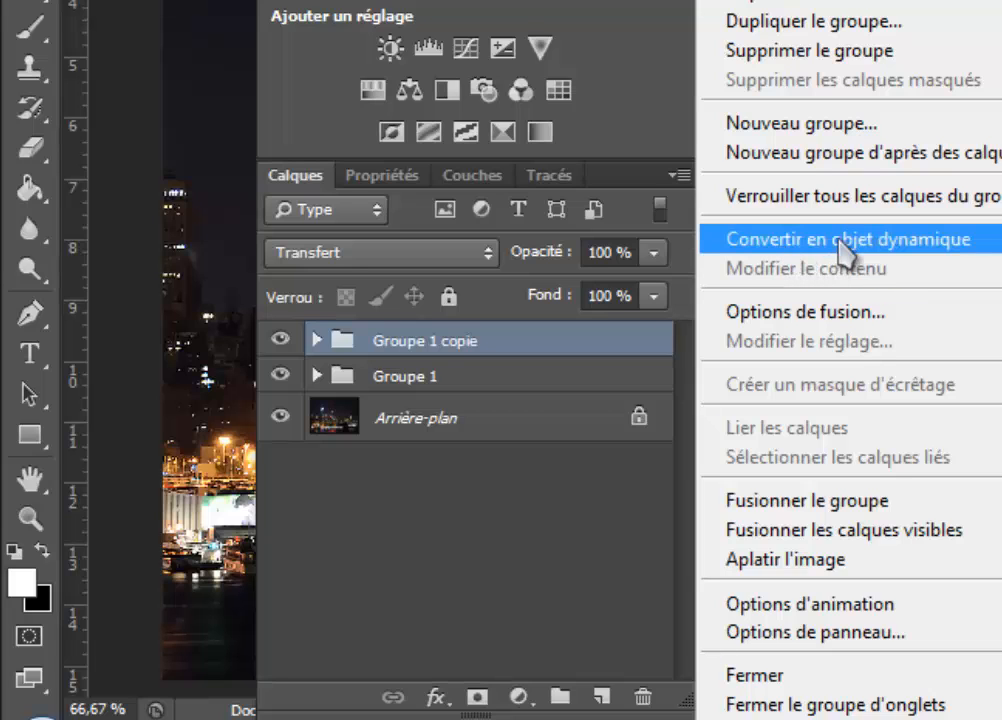
click(779, 241)
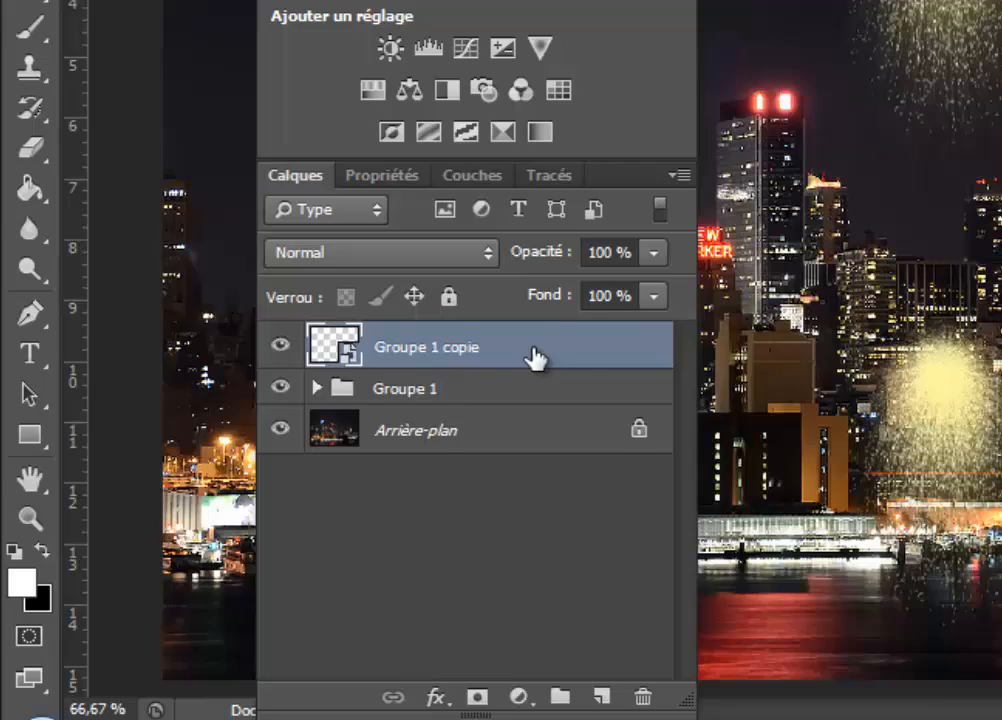
Free-transform the Groupe 1 copie smart object, squashing its height to 30,07 % while keeping the width at 100 %
key(ctrl+t)
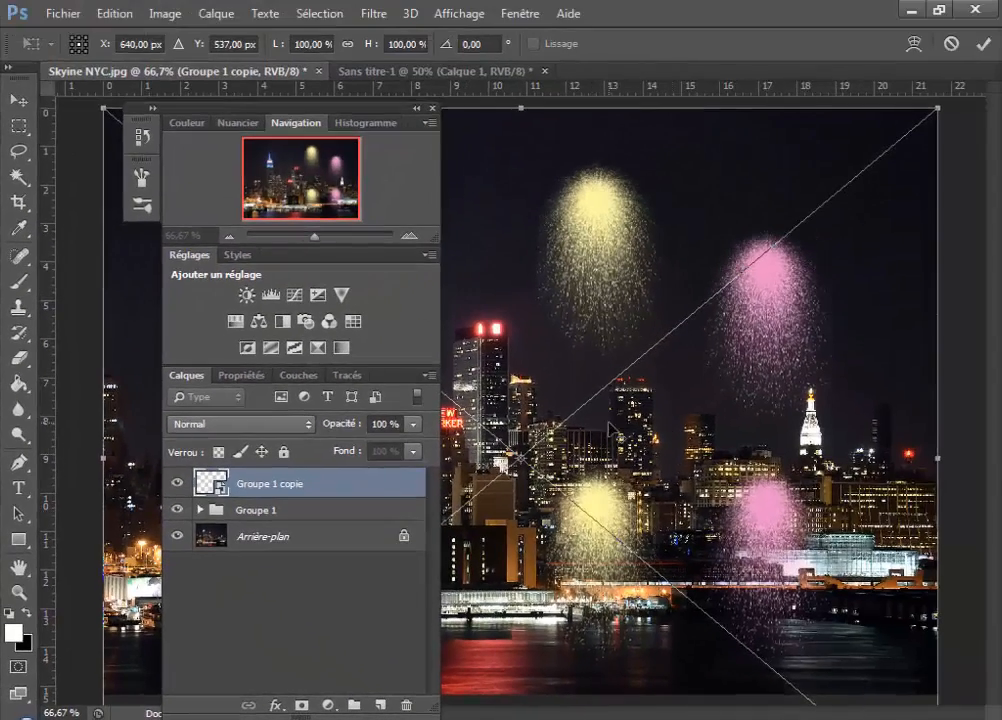
scroll(609, 422, down, 3)
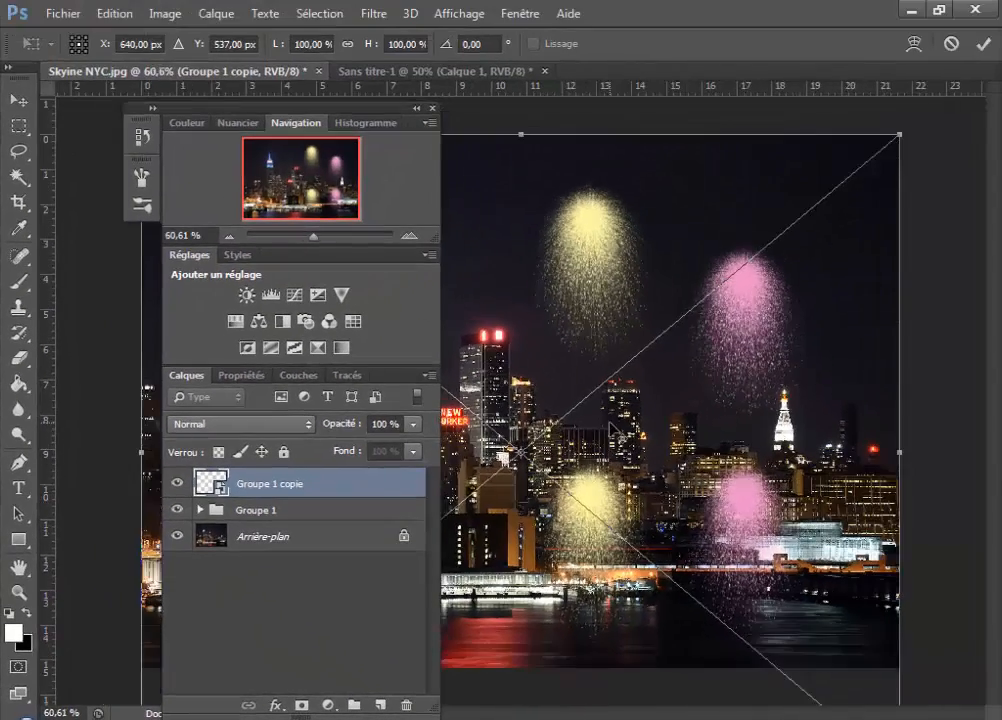
scroll(586, 406, down, 1)
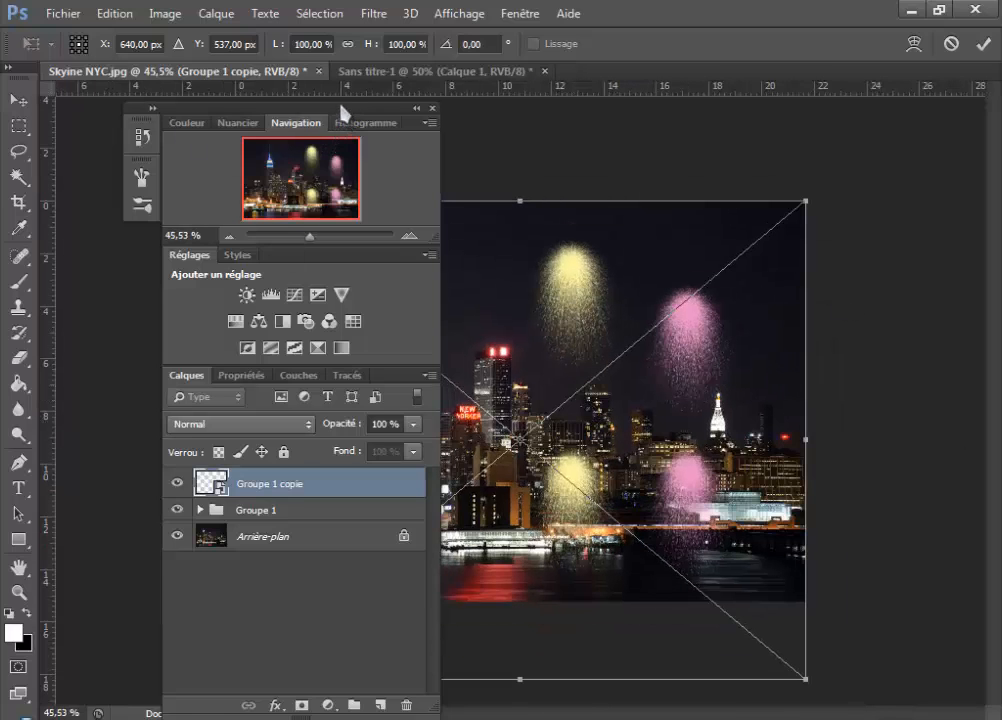
drag(340, 104, 252, 116)
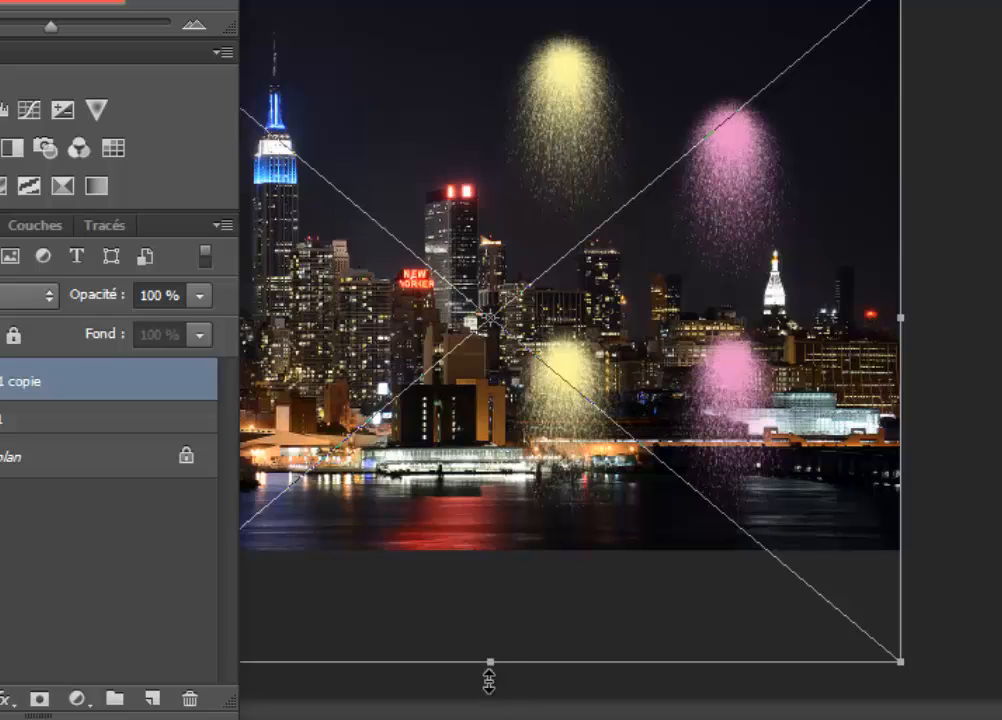
drag(490, 660, 490, 419)
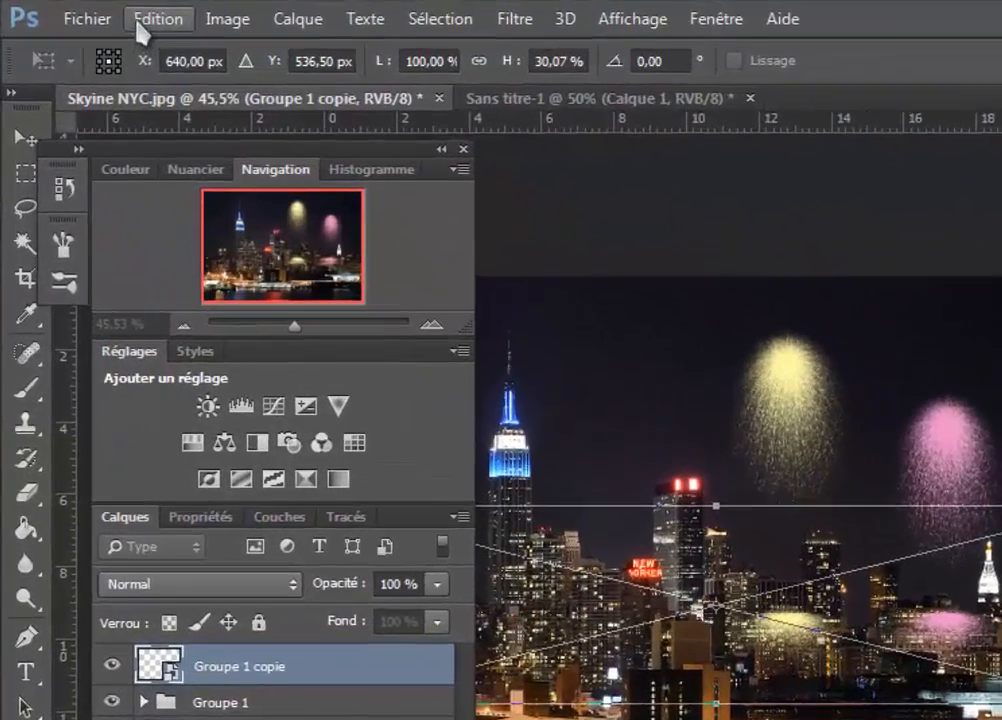
Flip the squashed Groupe 1 copie upside down with Symétrie axe vertical and apply the transformation
click(140, 20)
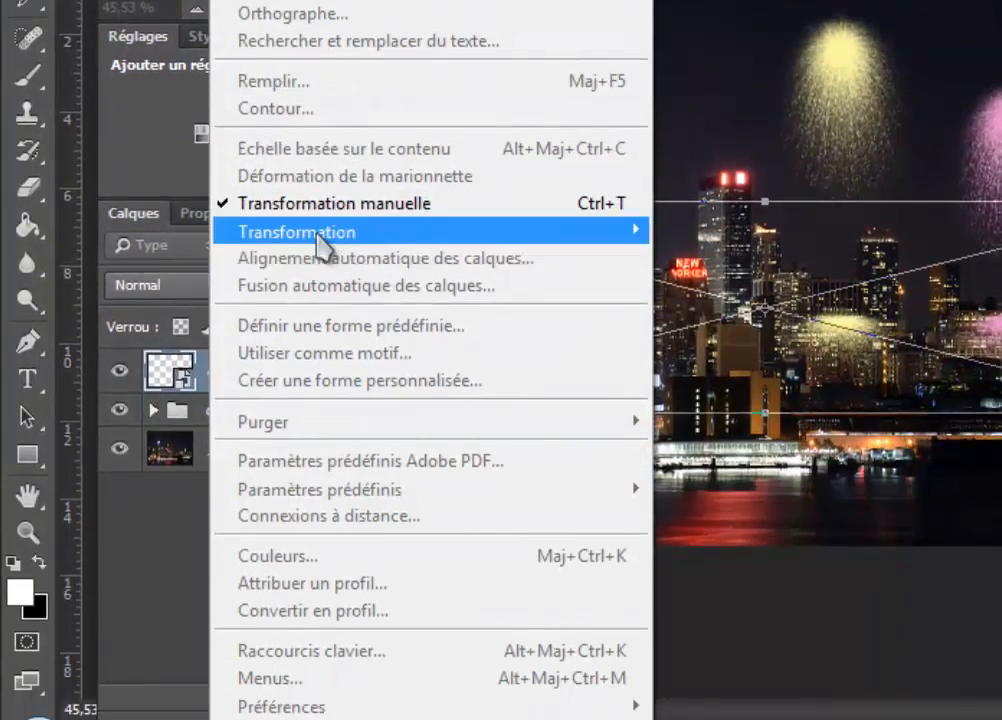
mouse_move(454, 236)
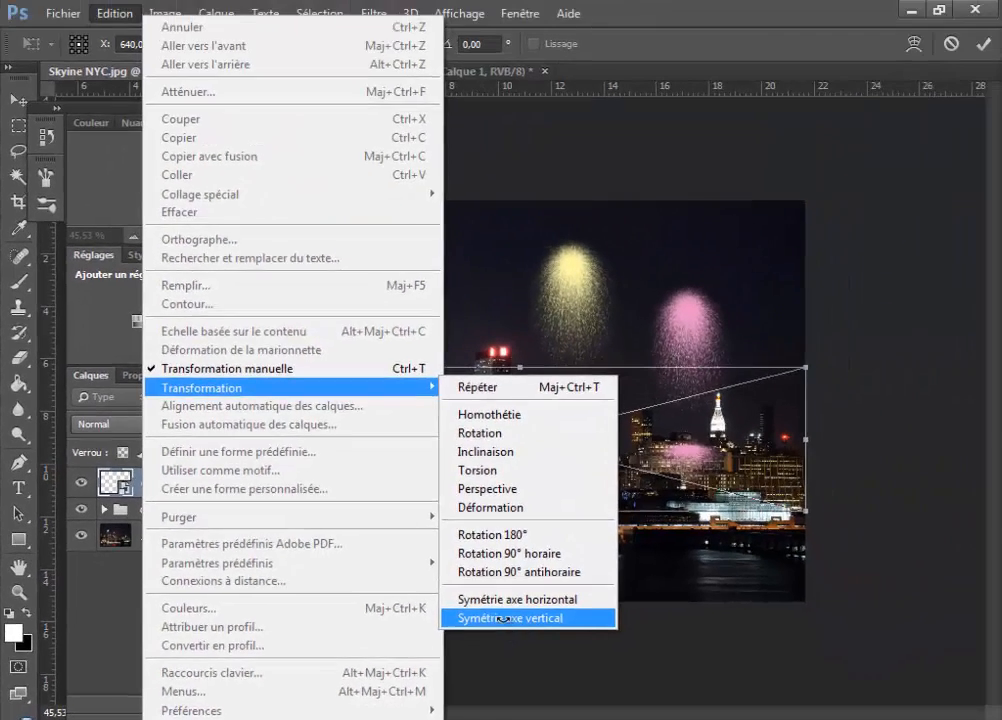
click(714, 582)
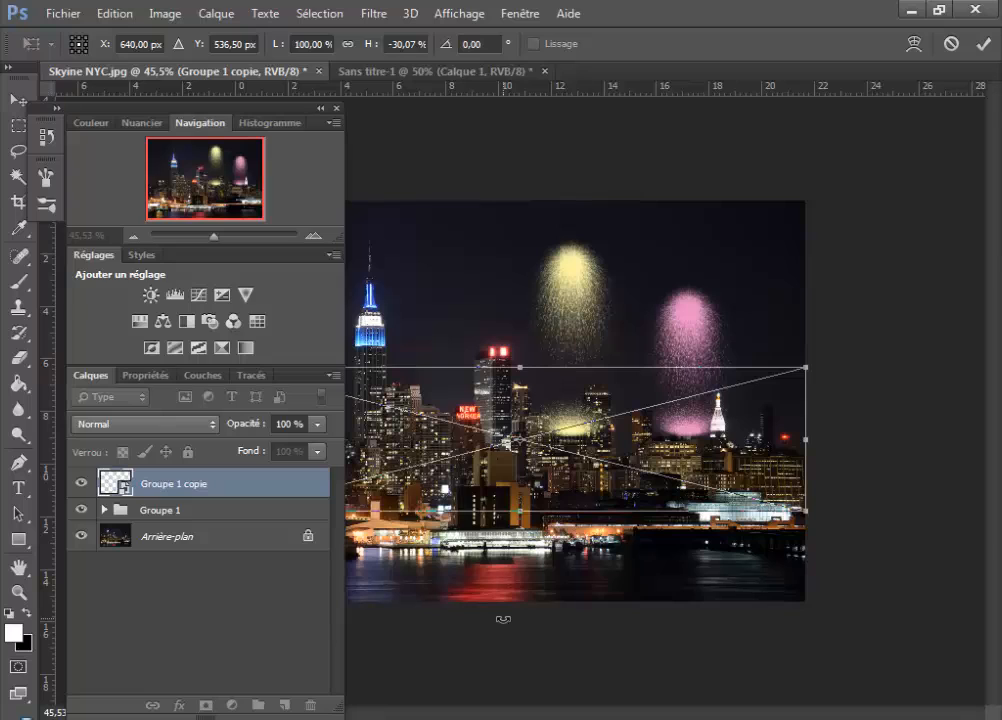
click(983, 46)
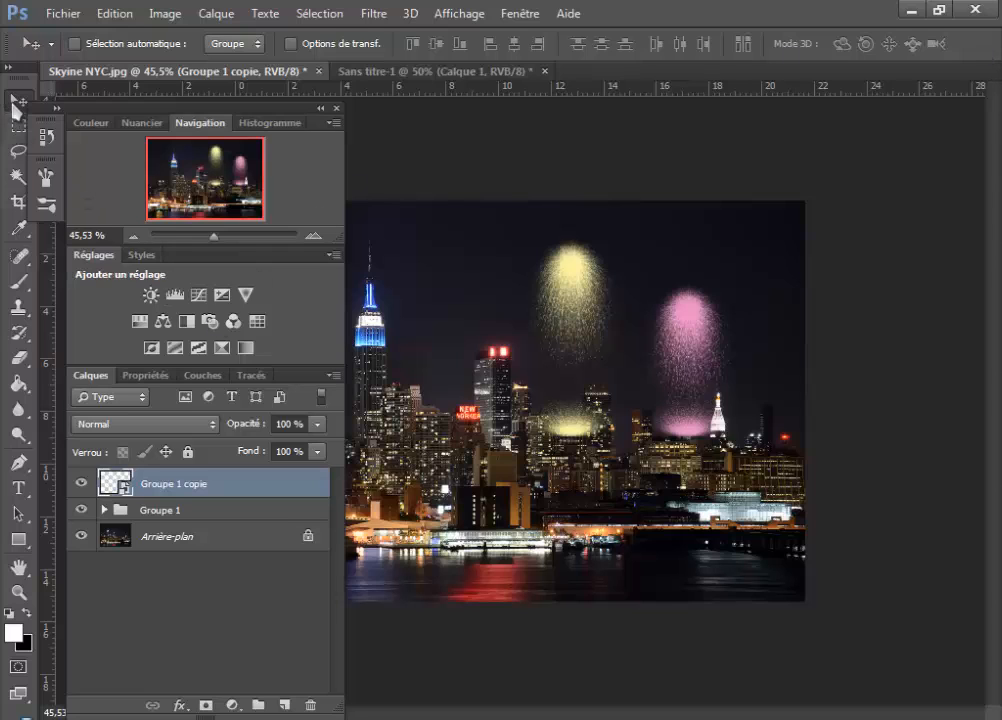
Move the flipped Groupe 1 copie straight down onto the water and set its opacity to 40 %
drag(676, 430, 675, 582)
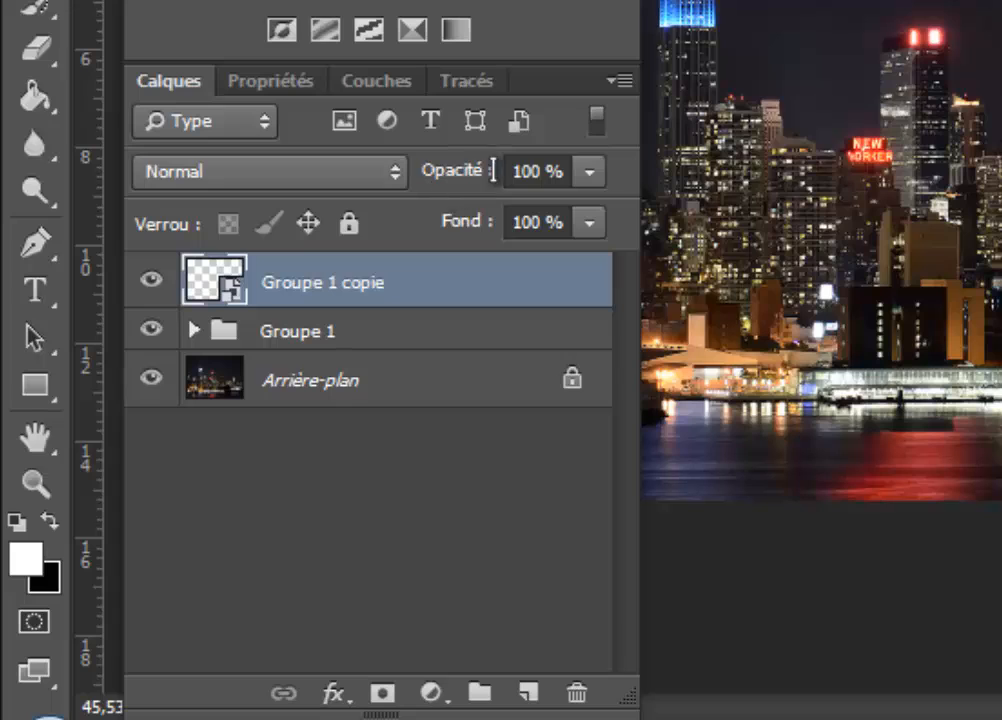
click(590, 174)
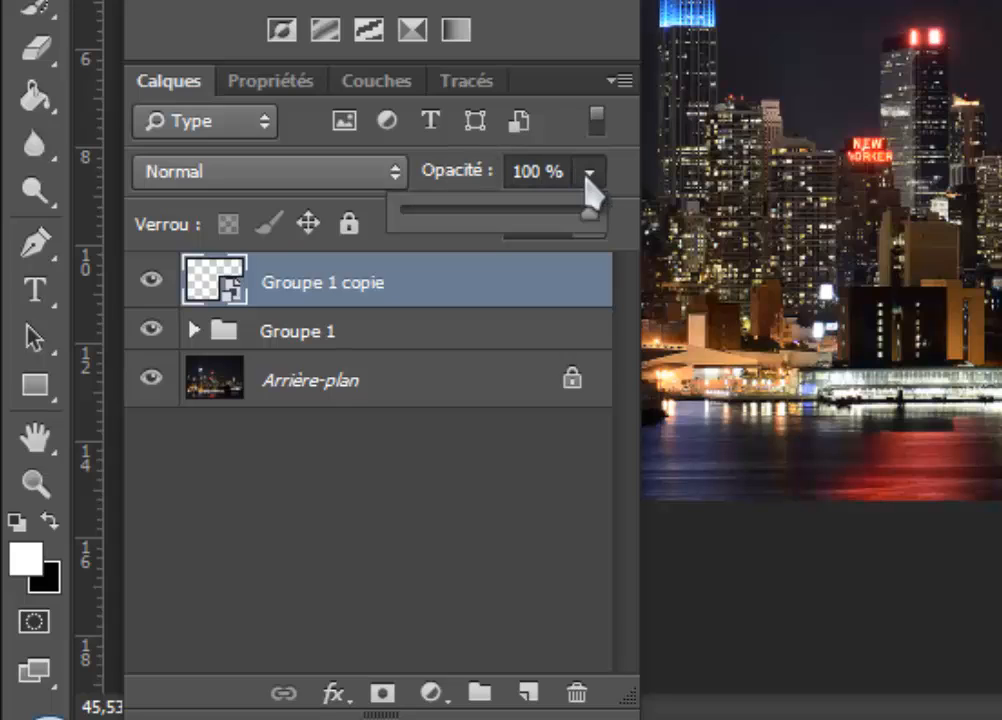
drag(590, 219, 487, 228)
click(497, 298)
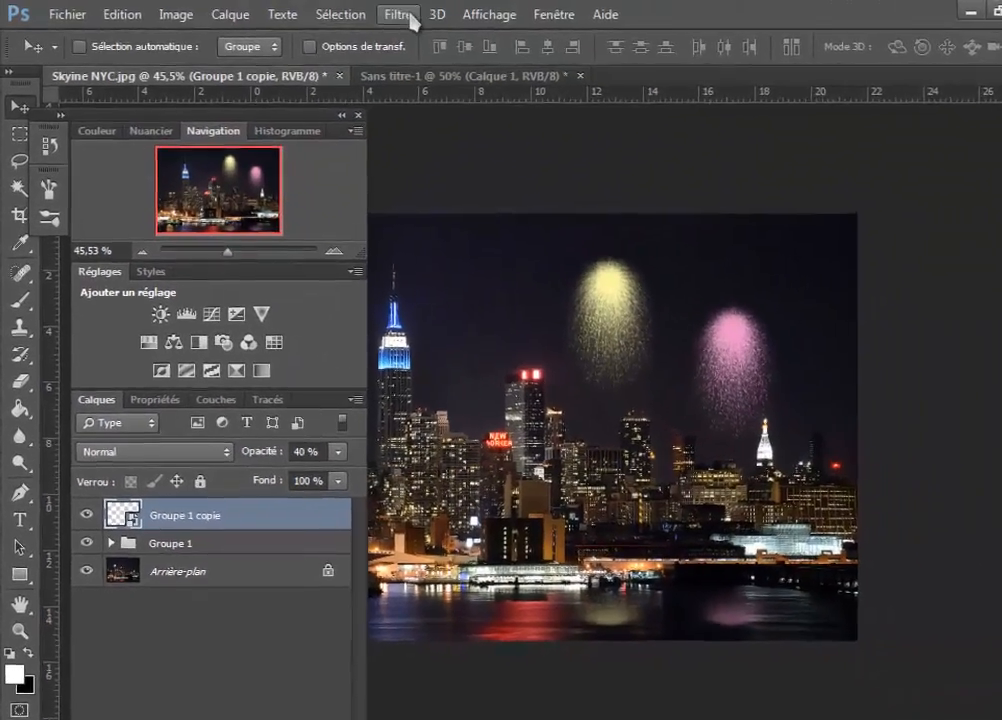
Apply a Flou directionnel filter with an angle of 0° to the Groupe 1 copie reflections
click(411, 18)
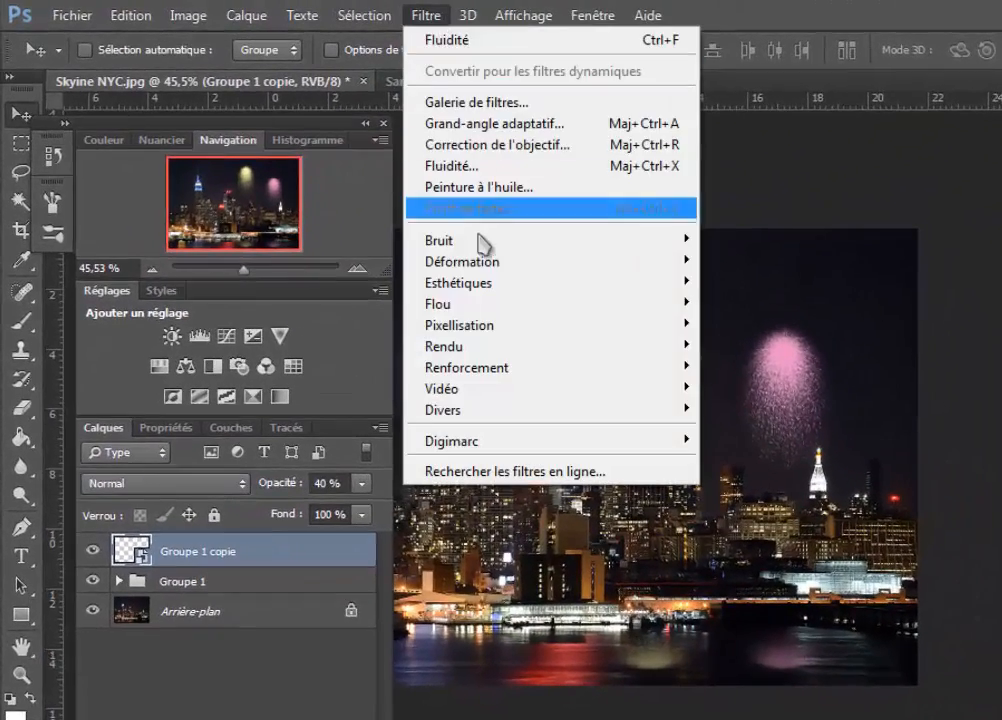
mouse_move(496, 286)
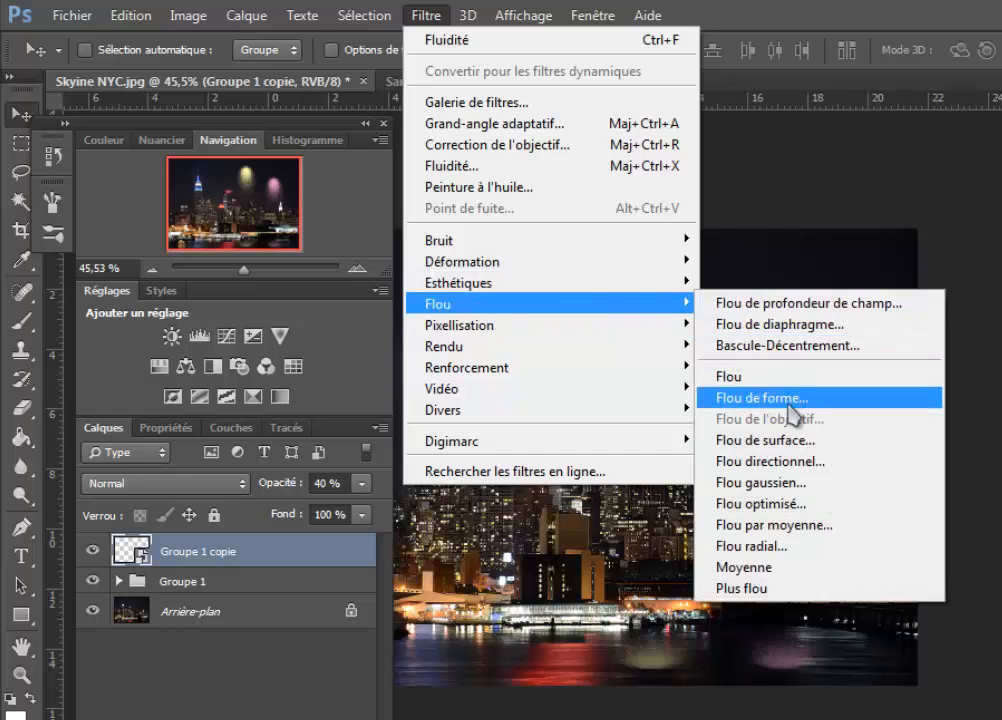
click(760, 470)
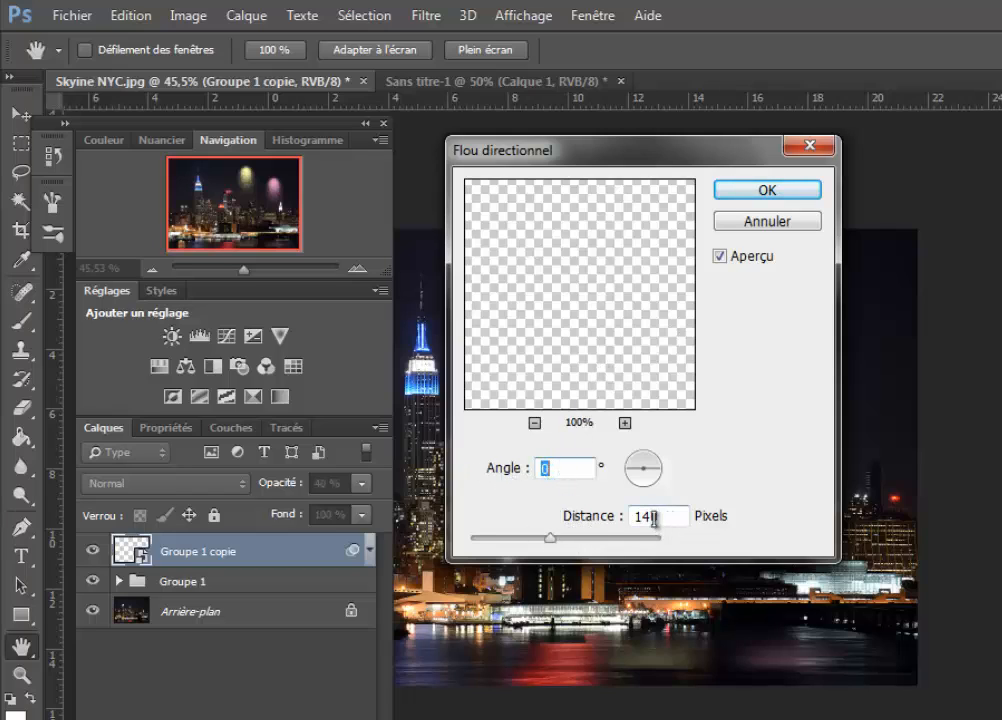
click(797, 194)
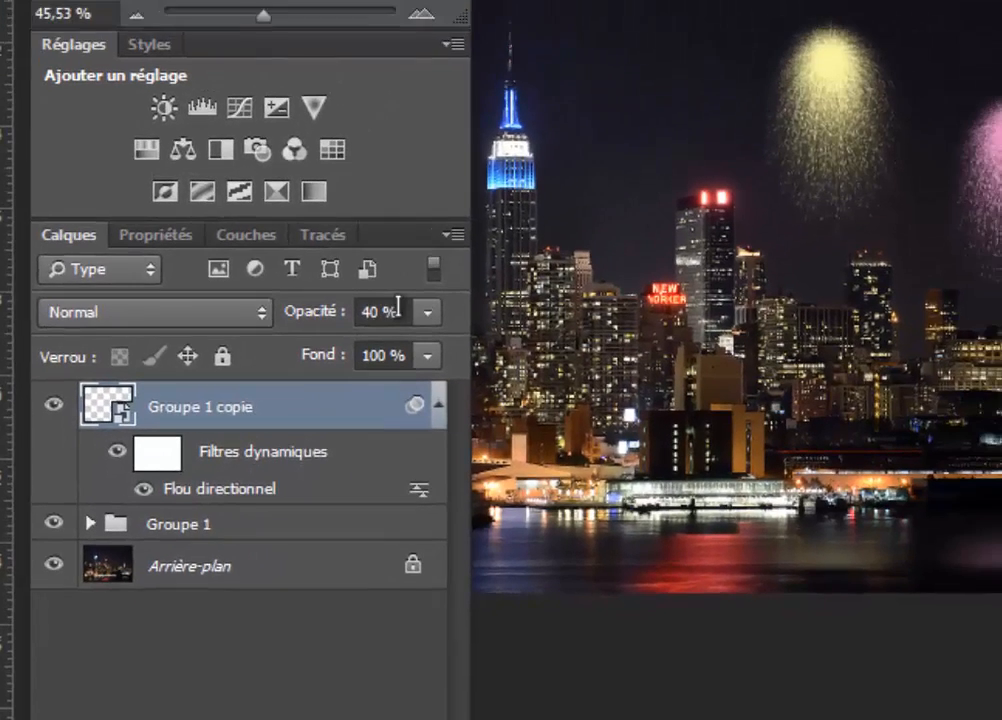
Fine-tune the opacity of the blurred Groupe 1 copie reflections on the water
click(428, 312)
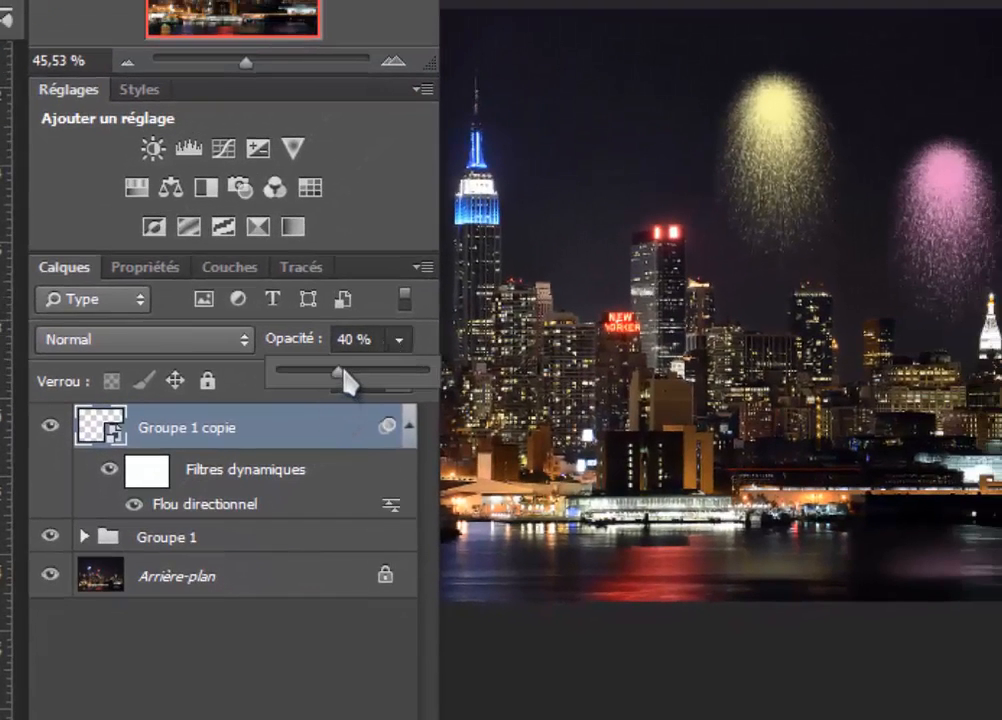
mouse_move(341, 372)
mouse_down()
mouse_move(367, 388)
mouse_move(365, 378)
mouse_move(358, 390)
mouse_move(381, 387)
mouse_move(330, 382)
mouse_move(344, 380)
mouse_up()
drag(354, 379, 341, 387)
drag(231, 0, 661, 680)
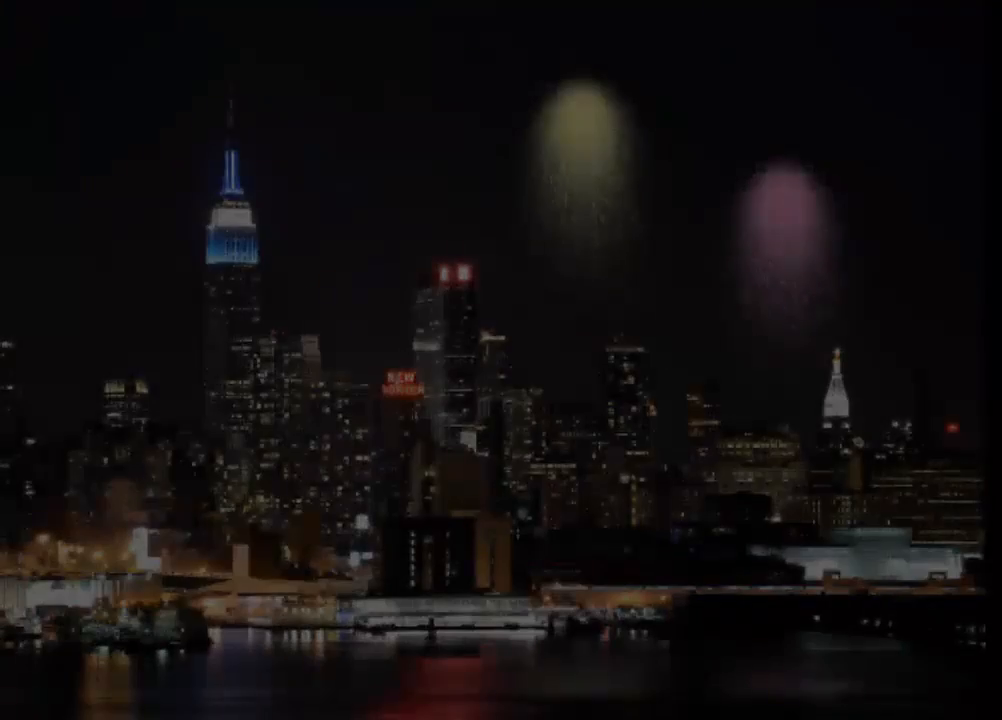